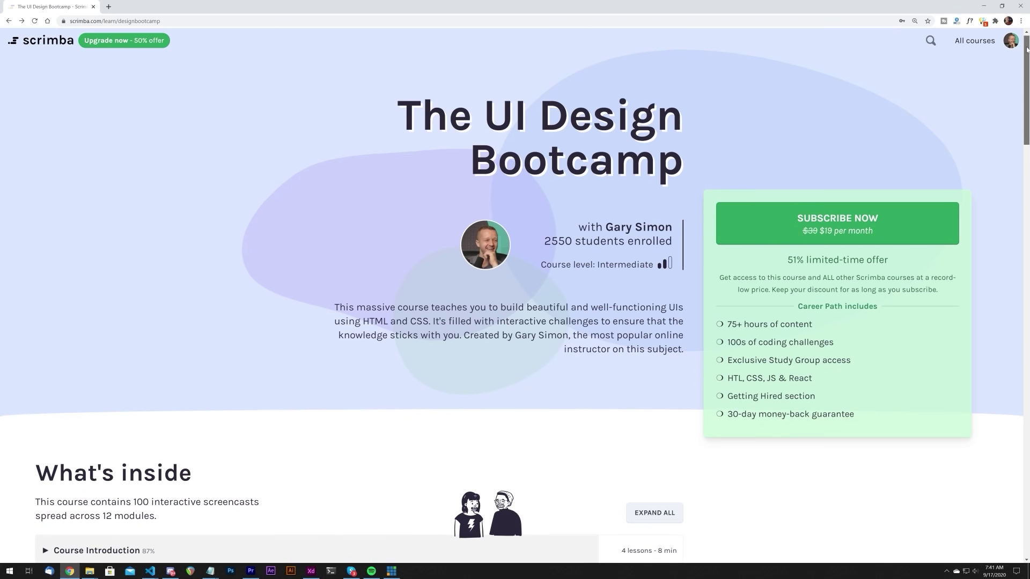
# Skip ahead through the lesson recording to near its end
pyautogui.moveTo(1026, 47); pyautogui.dragTo(1012, 144)
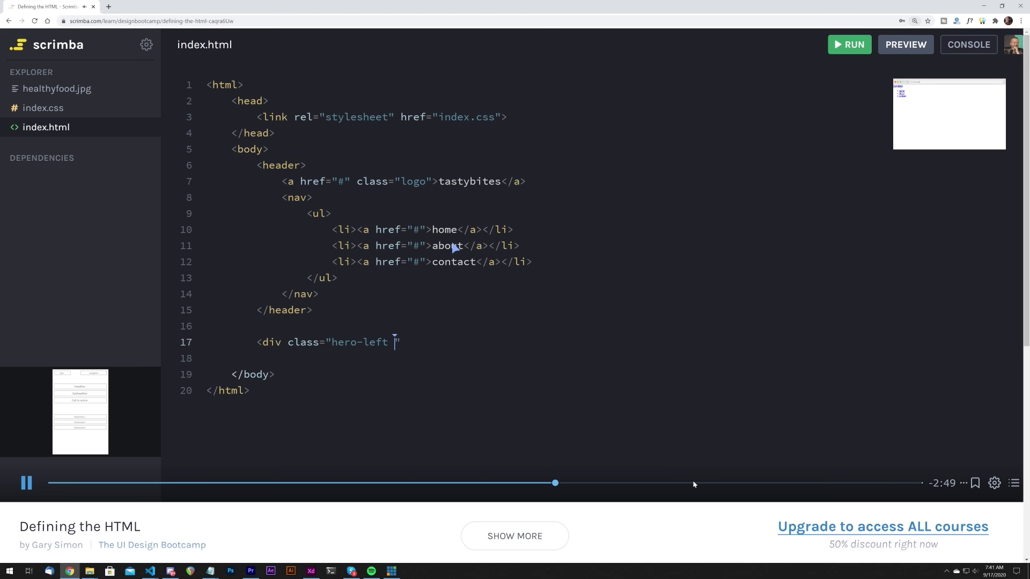
pyautogui.click(689, 483)
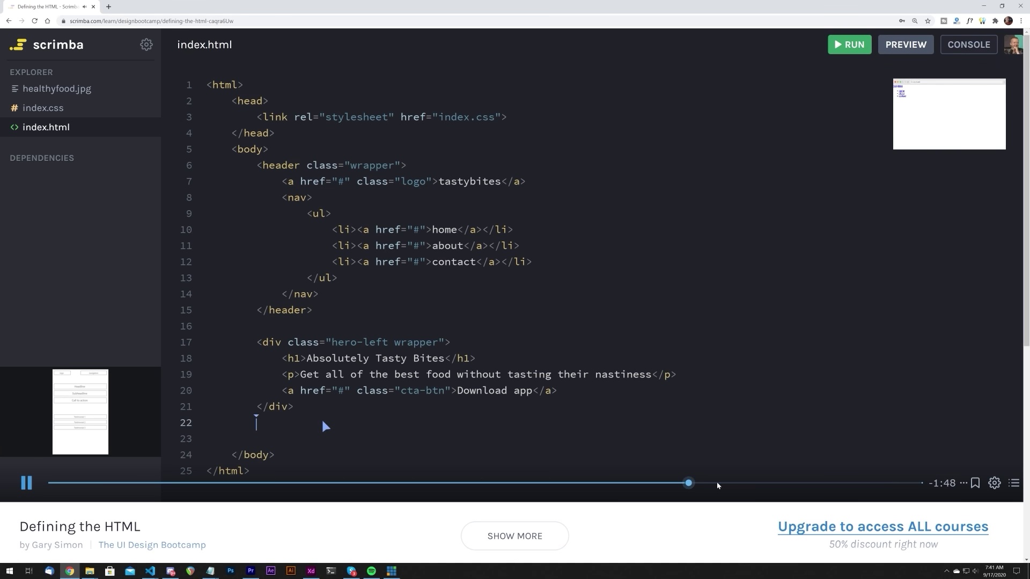
pyautogui.click(786, 483)
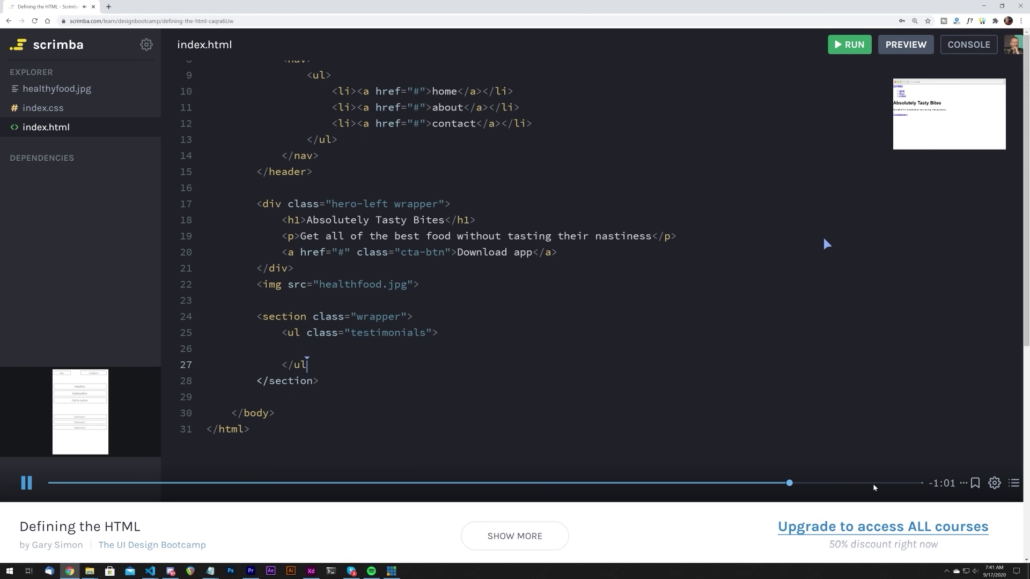
pyautogui.click(873, 483)
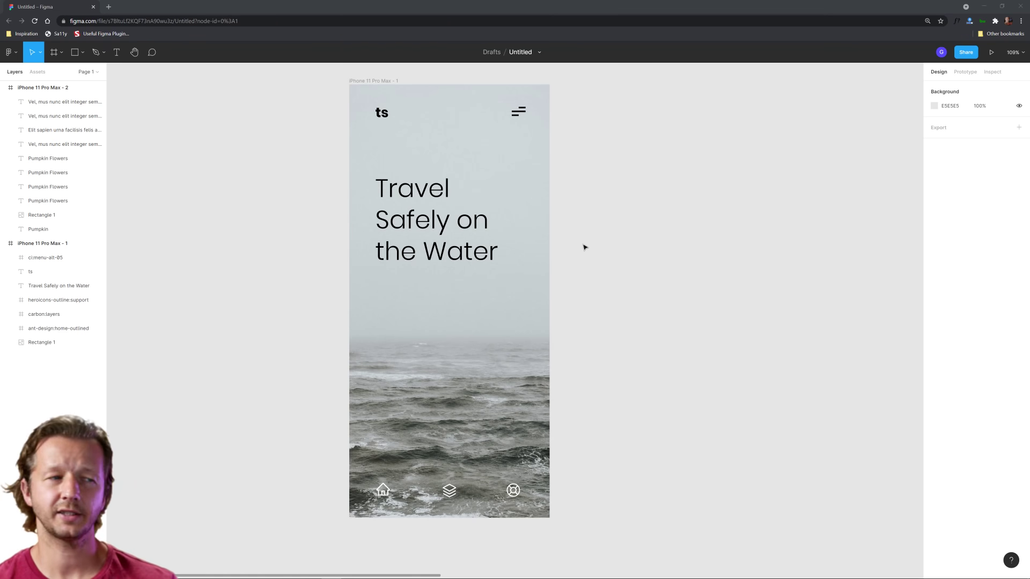
pyautogui.moveTo(637, 240); pyautogui.dragTo(660, 315)
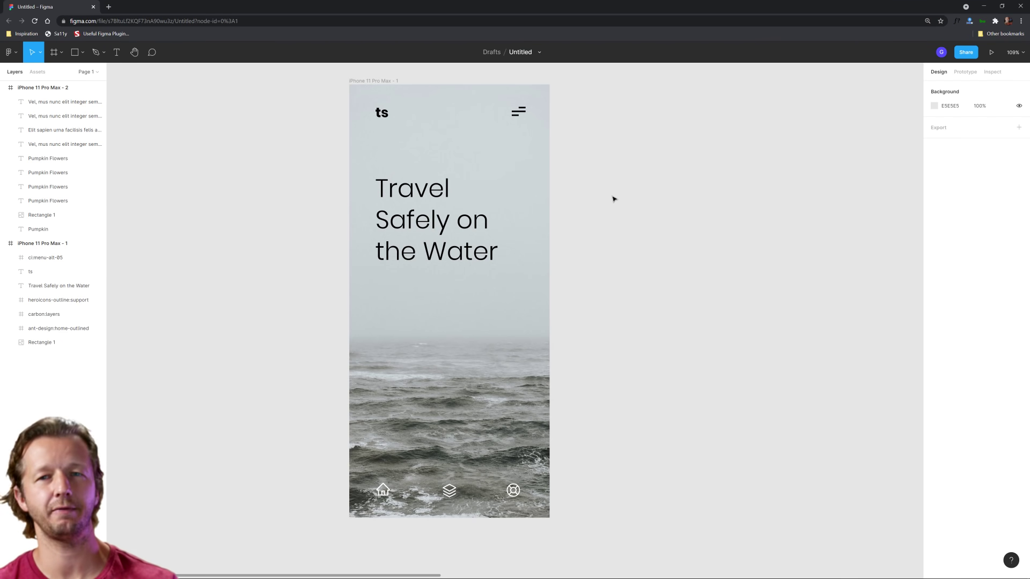
# Select the 'Travel Safely on the Water' heading, then clear the selection
pyautogui.click(435, 222)
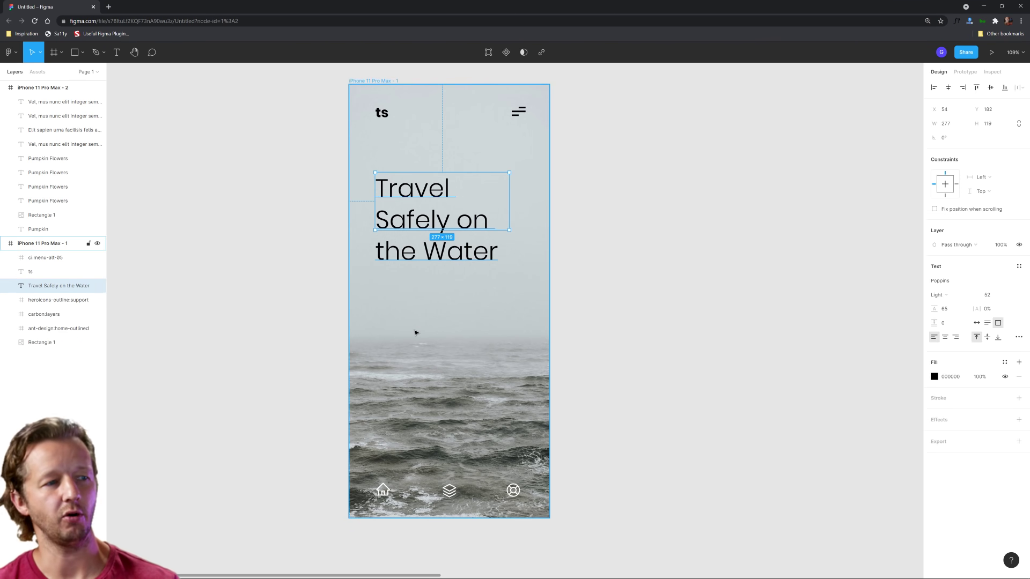
pyautogui.press('Escape')
pyautogui.click(652, 329)
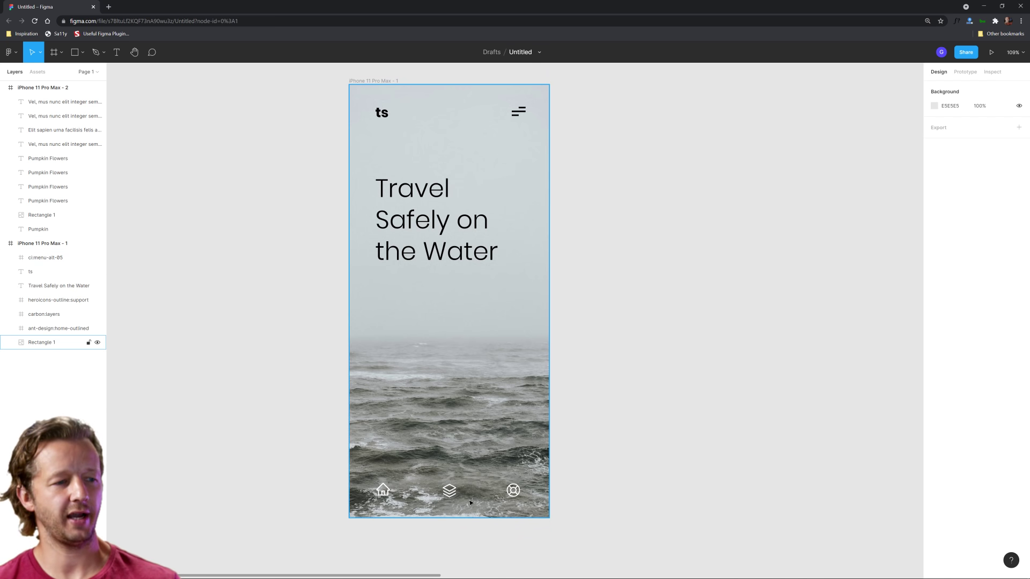
pyautogui.scroll(5, 470, 502)
pyautogui.scroll(-2, 322, 386)
pyautogui.hscroll(1, 322, 386)
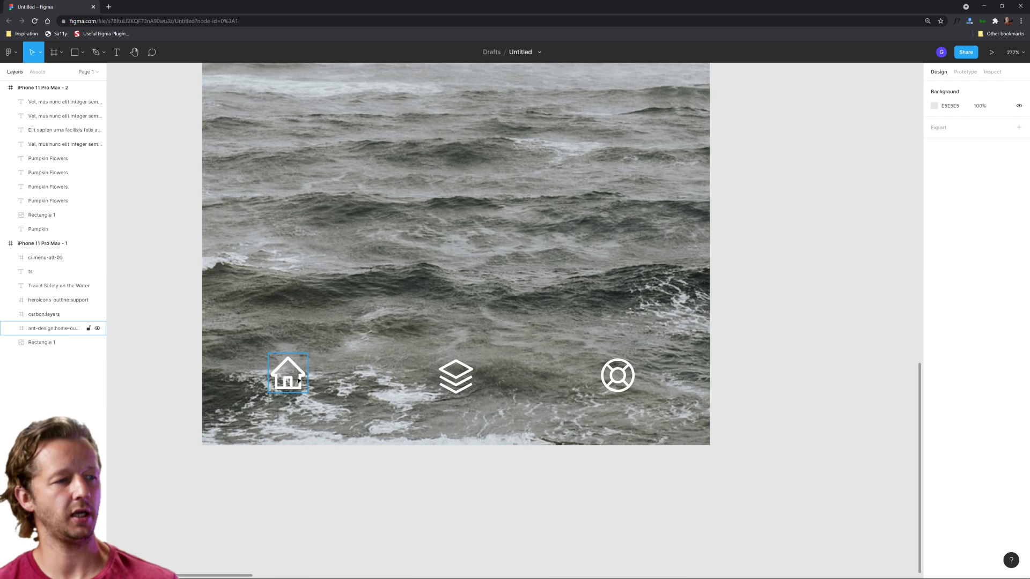
# Select the home icon, then the phone frame, then all three bottom icons, then deselect
pyautogui.click(297, 379)
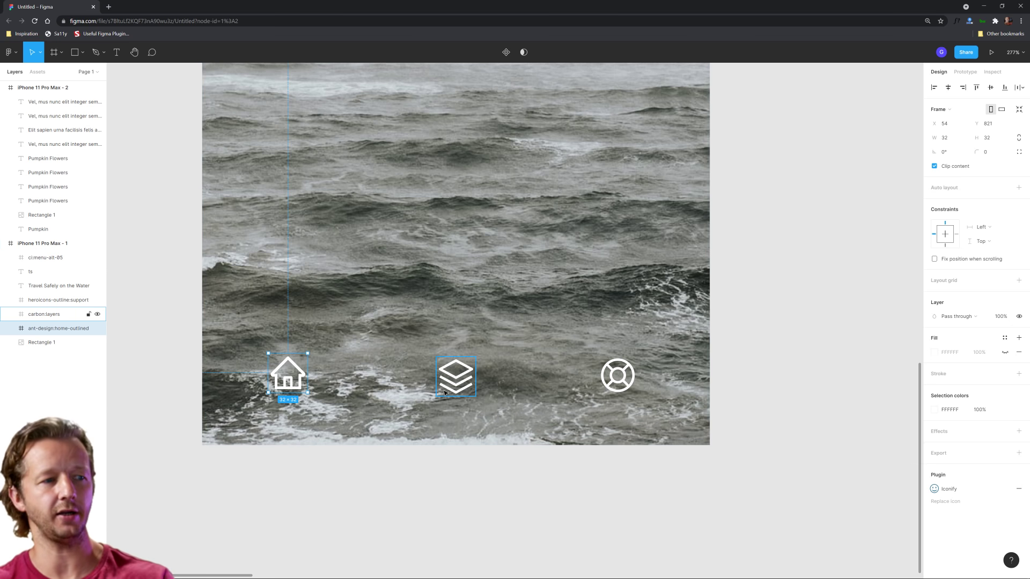
pyautogui.click(365, 405)
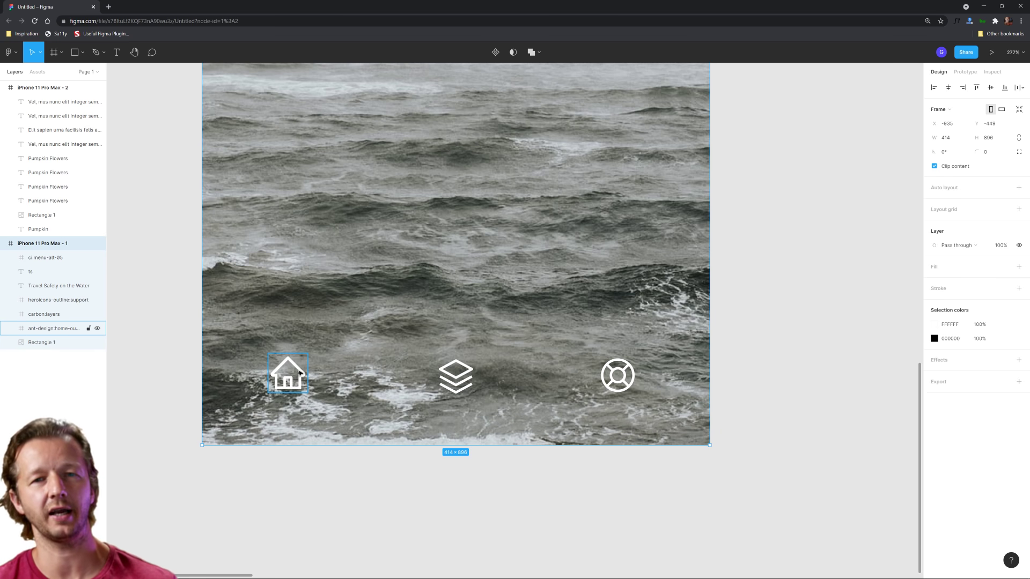
pyautogui.click(772, 378)
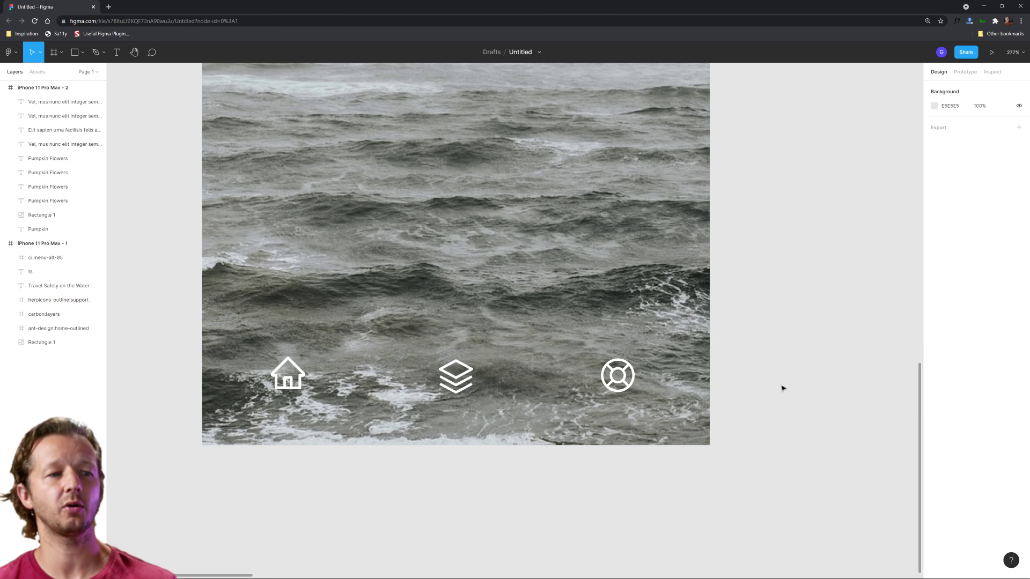
pyautogui.click(613, 394)
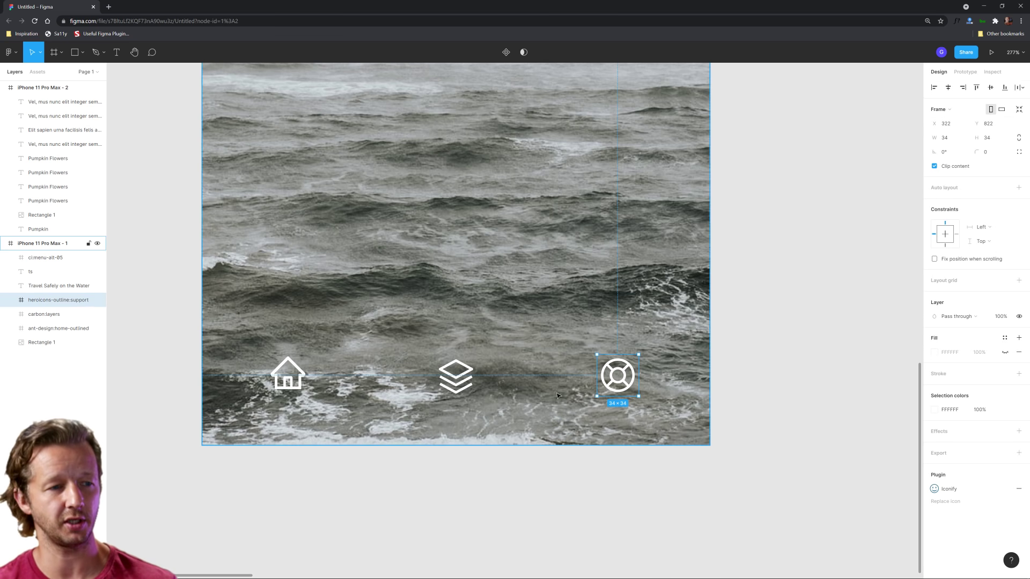
pyautogui.keyDown('shift'); pyautogui.click(453, 380); pyautogui.keyUp('shift')
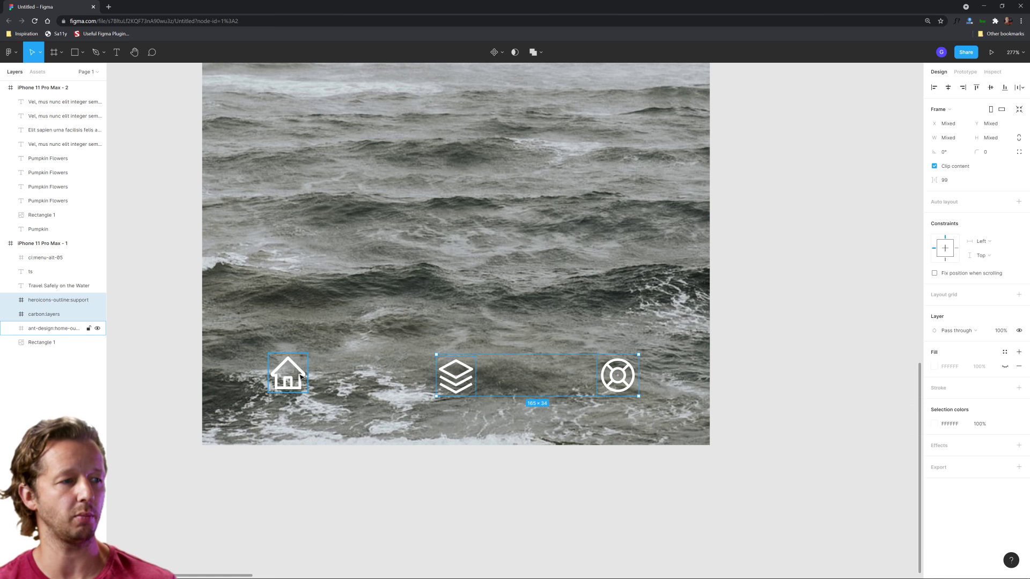
pyautogui.keyDown('shift'); pyautogui.click(301, 378); pyautogui.keyUp('shift')
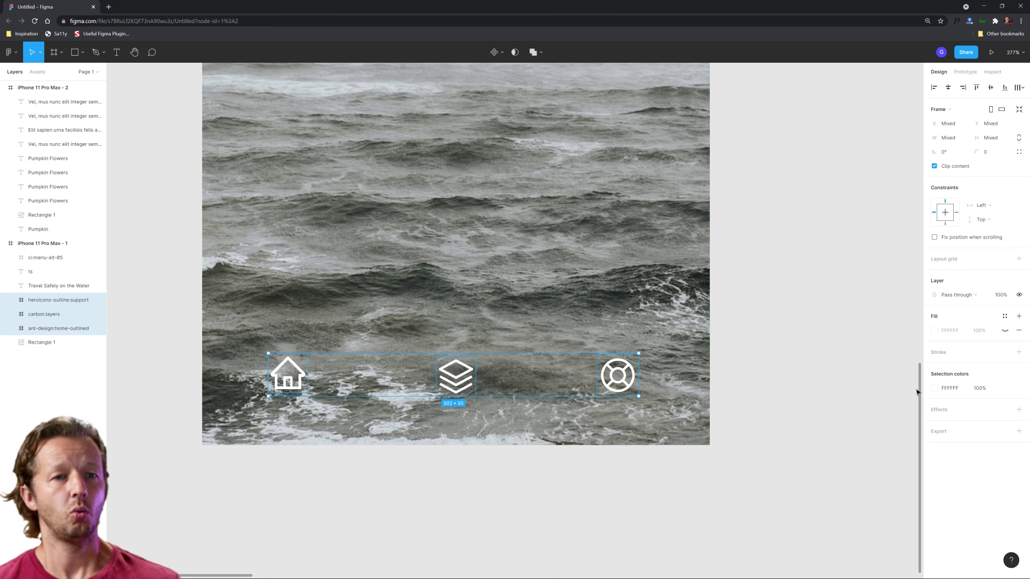
pyautogui.click(767, 395)
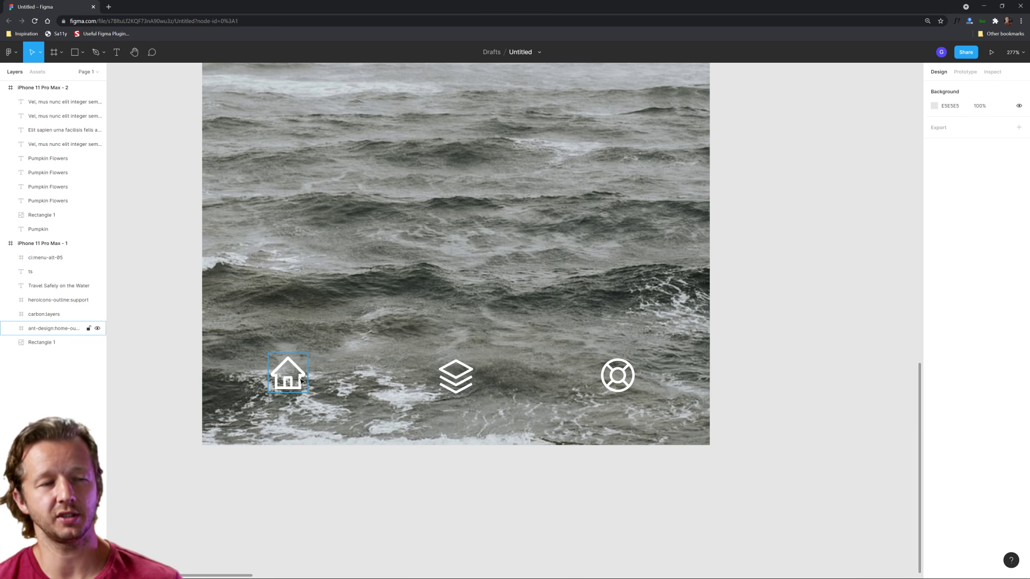
# Recolour the home icon's vector black, then undo the change
pyautogui.doubleClick(301, 381)
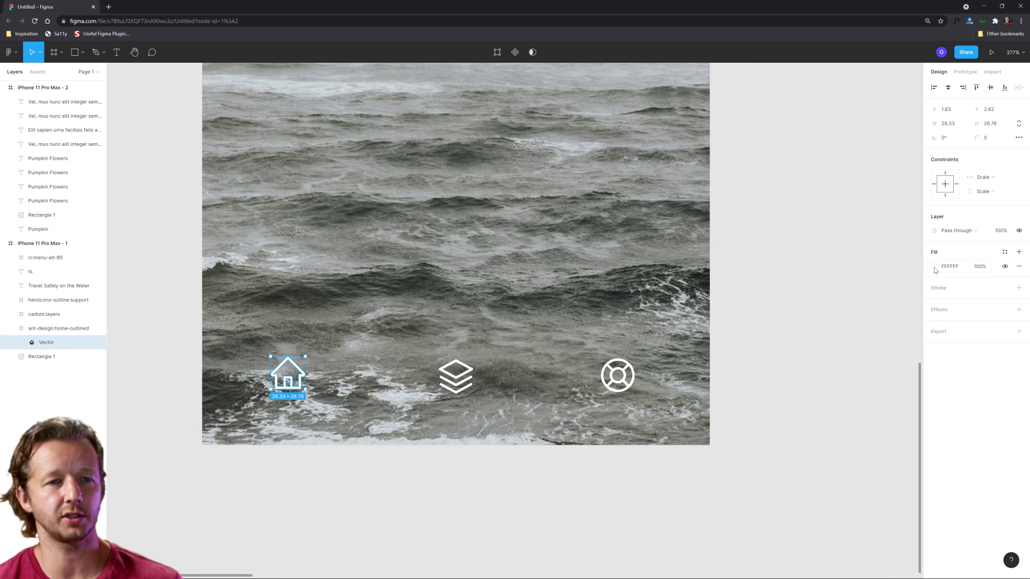
pyautogui.click(934, 266)
pyautogui.click(843, 455)
pyautogui.click(649, 533)
pyautogui.scroll(-2, 589, 513)
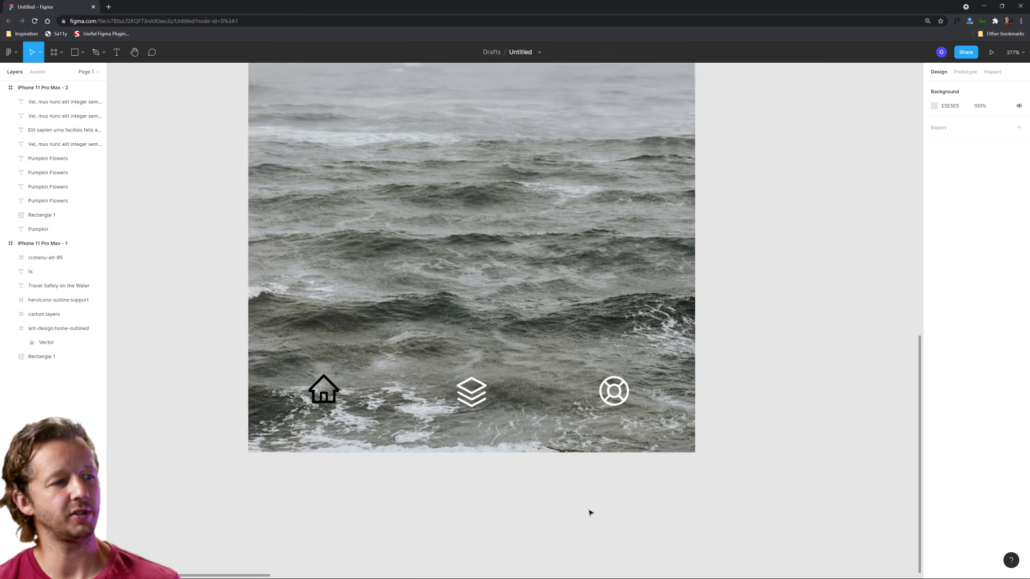
pyautogui.scroll(-2, 590, 513)
pyautogui.scroll(4, 394, 399)
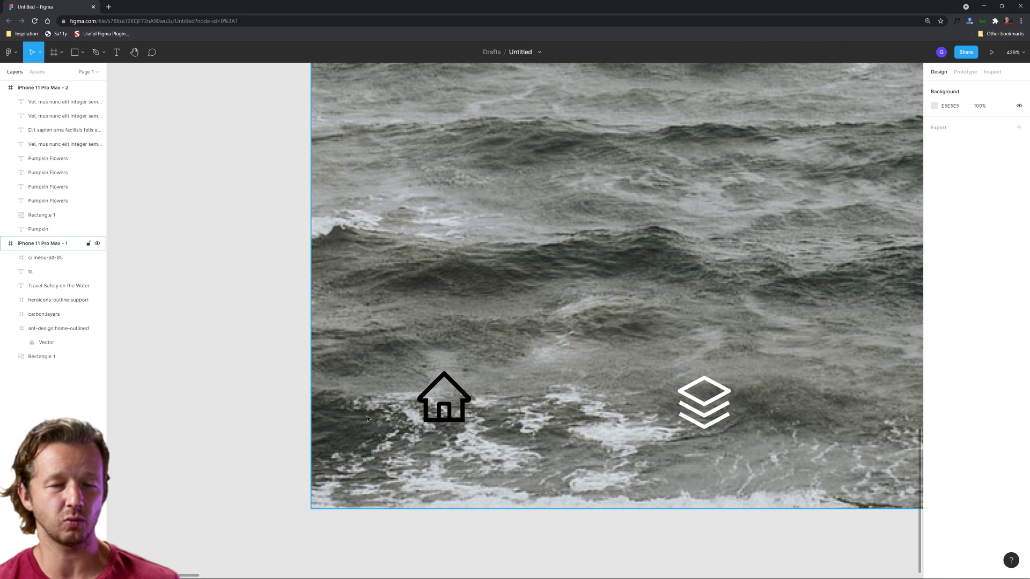
pyautogui.hotkey('ctrl', 'z')
pyautogui.hotkey('ctrl', 'z')
# Shorten the phone frame to 414×797 and open the ocean photo's image fill settings
pyautogui.scroll(-2, 641, 425)
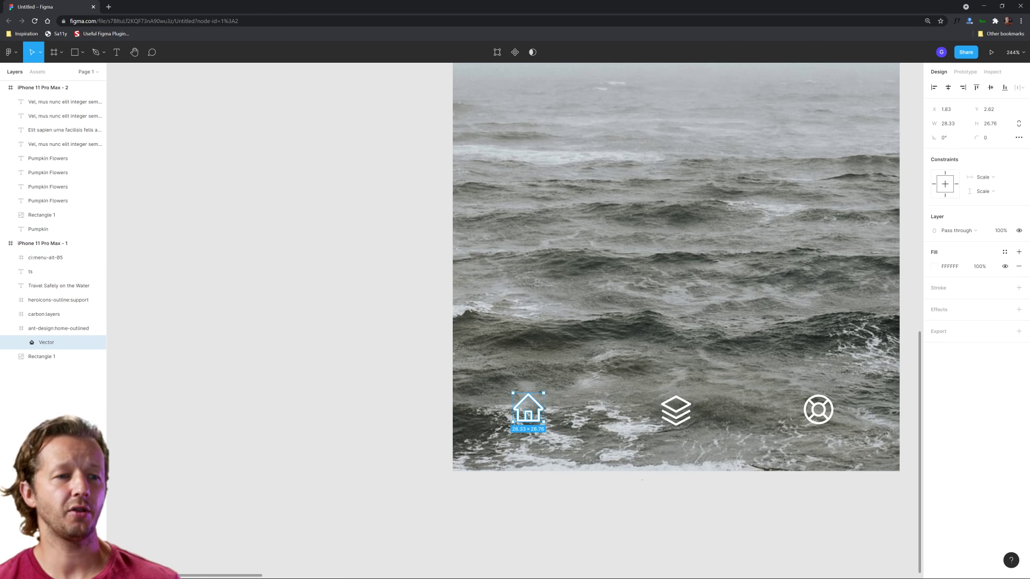
pyautogui.scroll(-2, 654, 480)
pyautogui.hscroll(3, 590, 483)
pyautogui.press('Escape')
pyautogui.press('Escape')
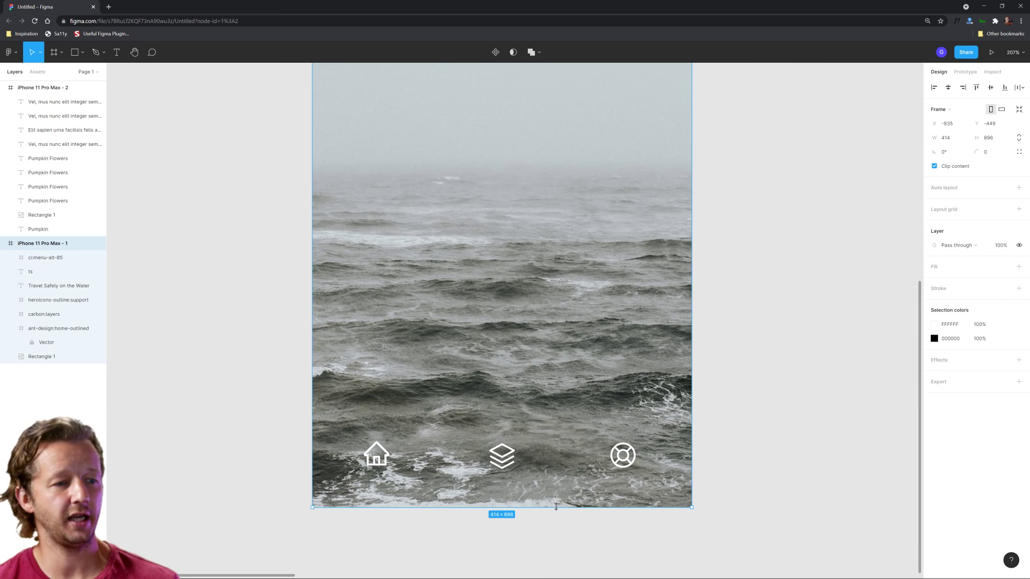
pyautogui.moveTo(556, 506); pyautogui.dragTo(545, 417)
pyautogui.doubleClick(575, 374)
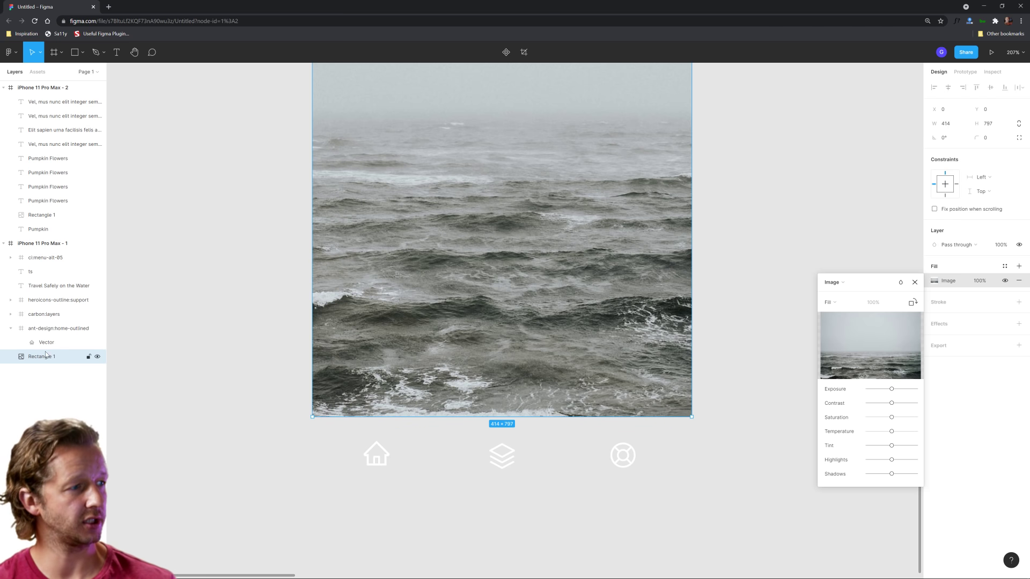
pyautogui.scroll(-5, 229, 304)
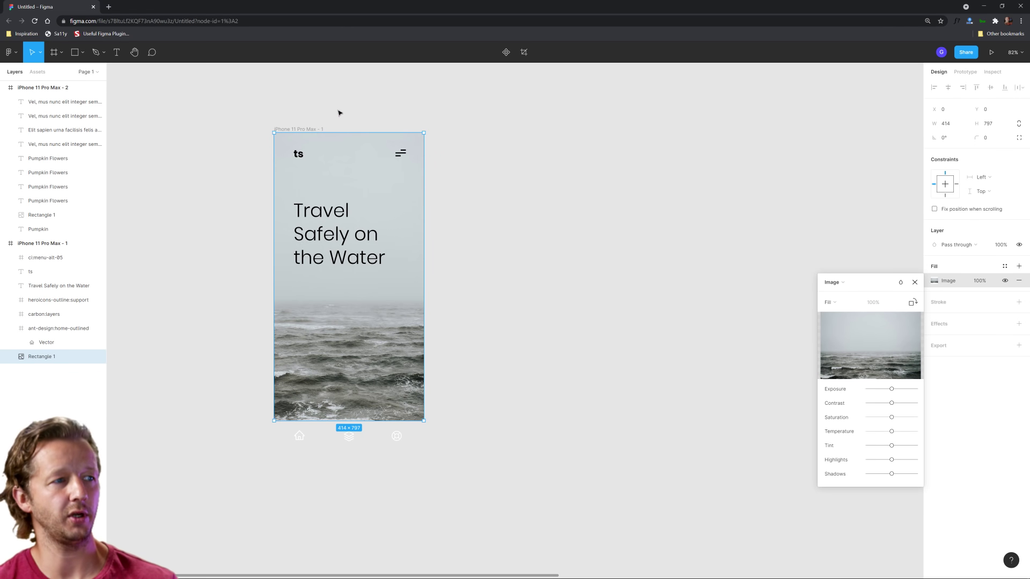
# Close the image settings and give the iPhone 11 Pro Max - 1 frame a black fill
pyautogui.press('Escape')
pyautogui.click(317, 122)
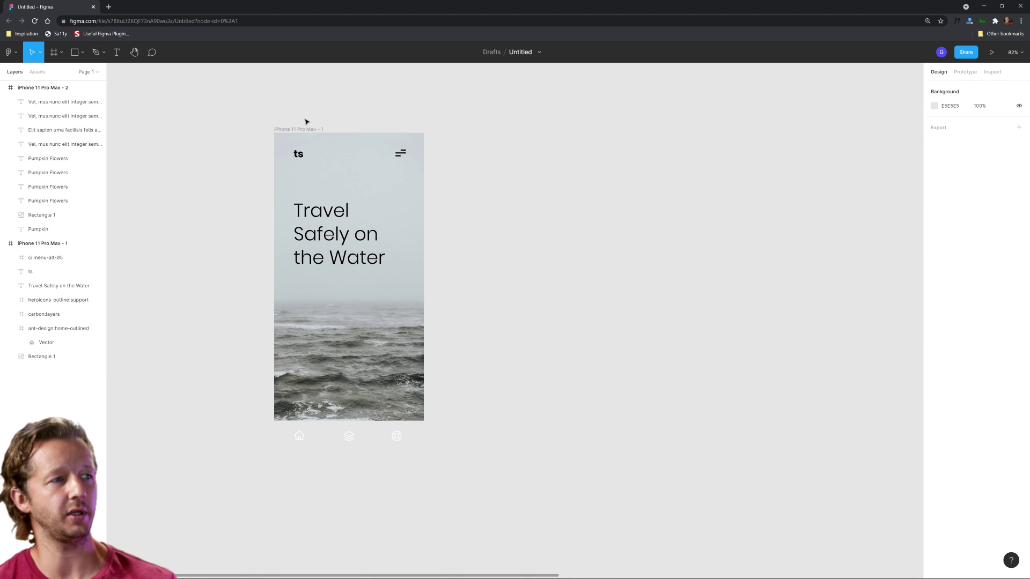
pyautogui.click(310, 129)
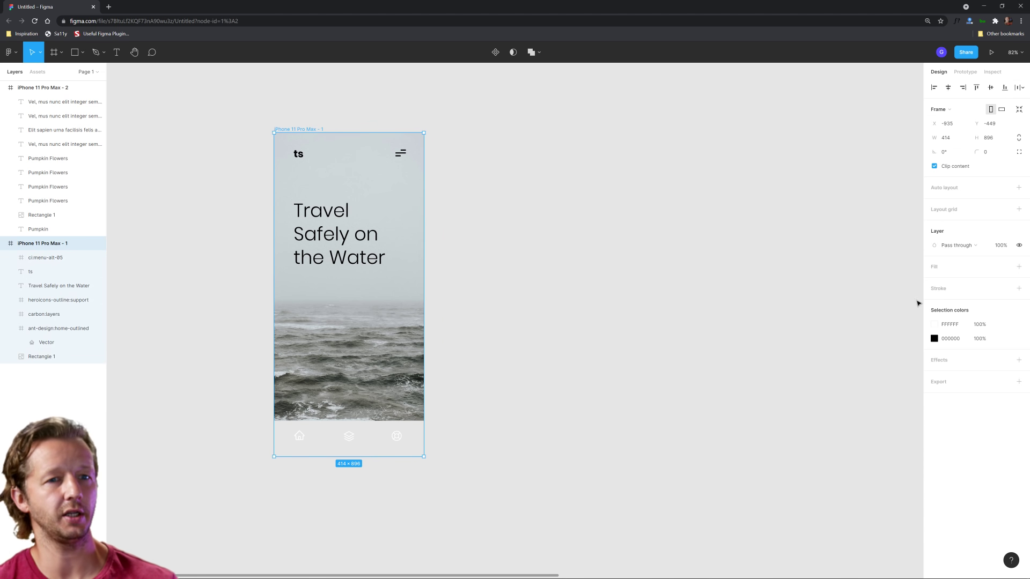
pyautogui.click(1018, 266)
pyautogui.click(937, 284)
pyautogui.click(848, 469)
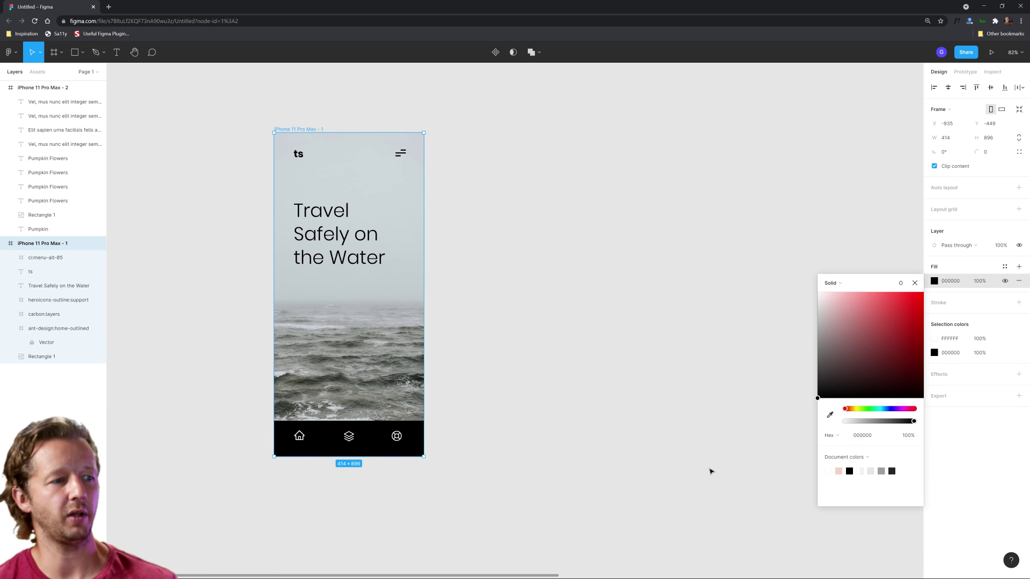
pyautogui.click(710, 469)
# Select the ocean photo, enter and leave its image fill editing, then deselect it
pyautogui.scroll(3, 319, 492)
pyautogui.scroll(3, 296, 459)
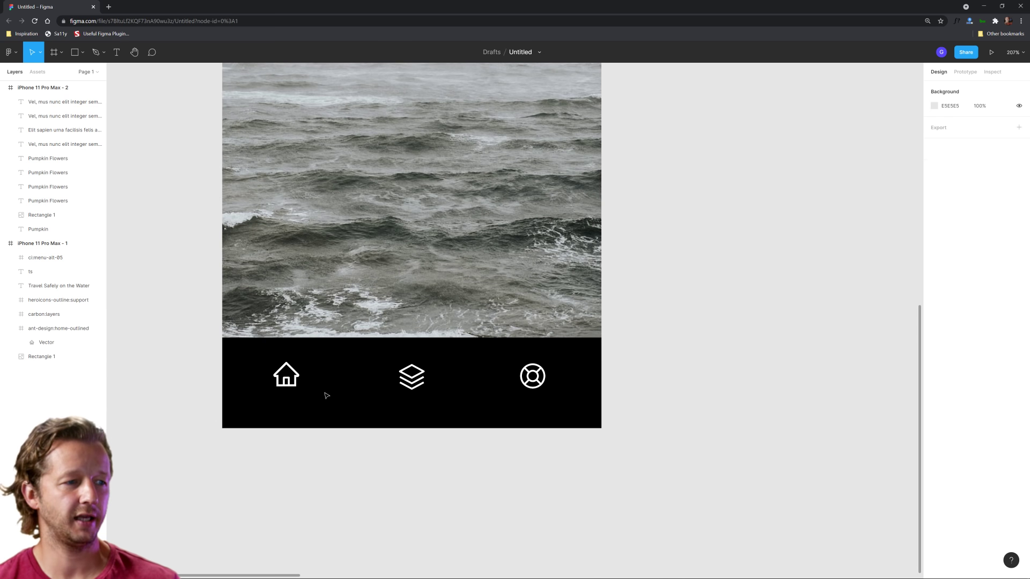
pyautogui.scroll(-4, 621, 359)
pyautogui.moveTo(710, 239); pyautogui.dragTo(716, 317)
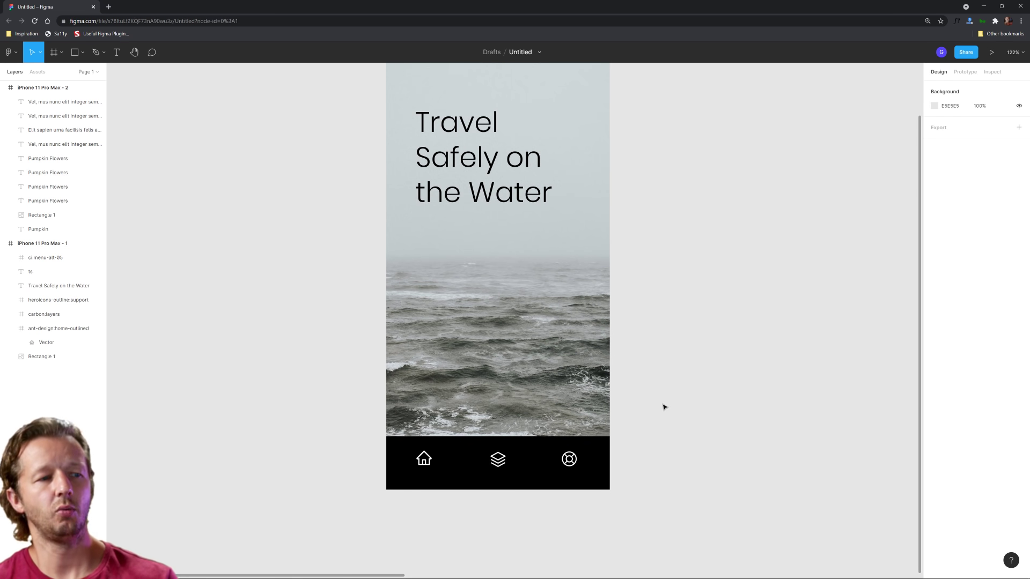
pyautogui.click(481, 325)
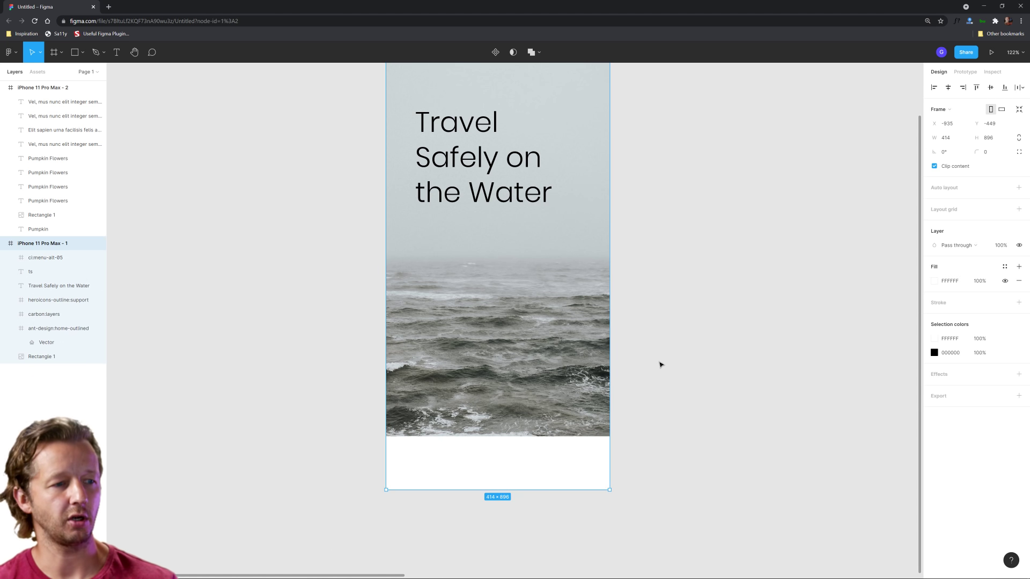
pyautogui.press('Return')
pyautogui.press('Escape')
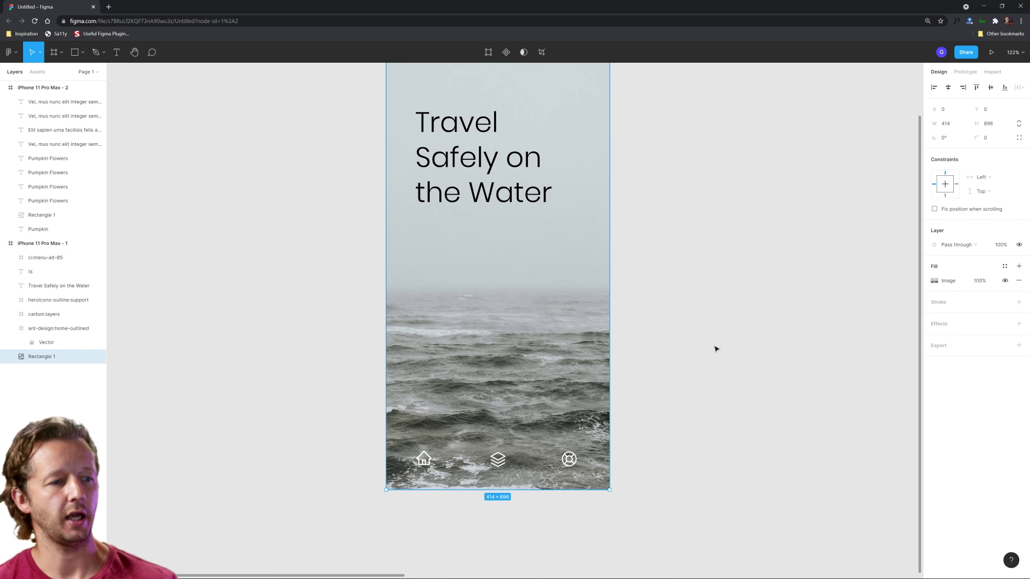
pyautogui.press('Escape')
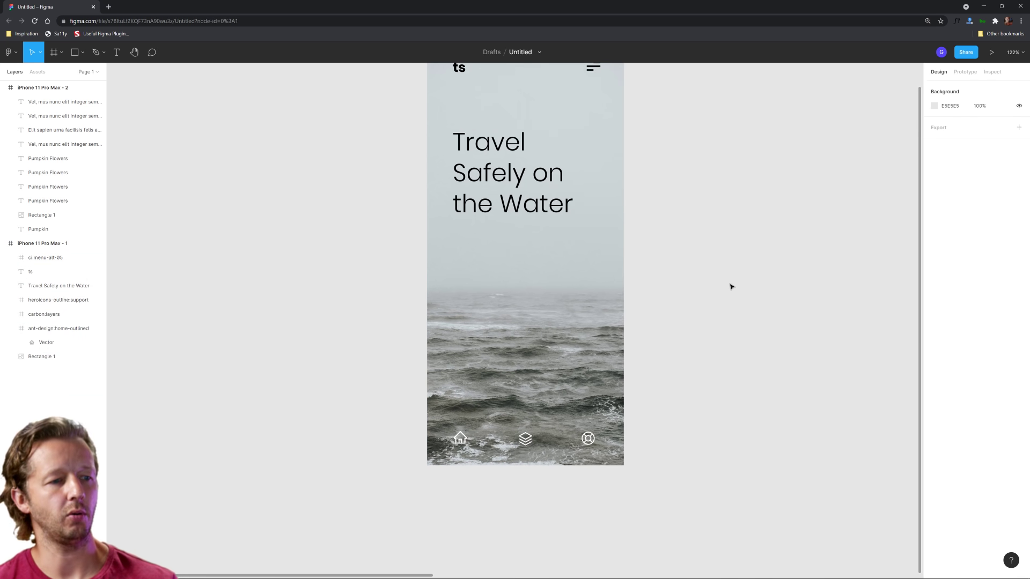
pyautogui.scroll(-2, 731, 286)
pyautogui.hscroll(-1, 680, 313)
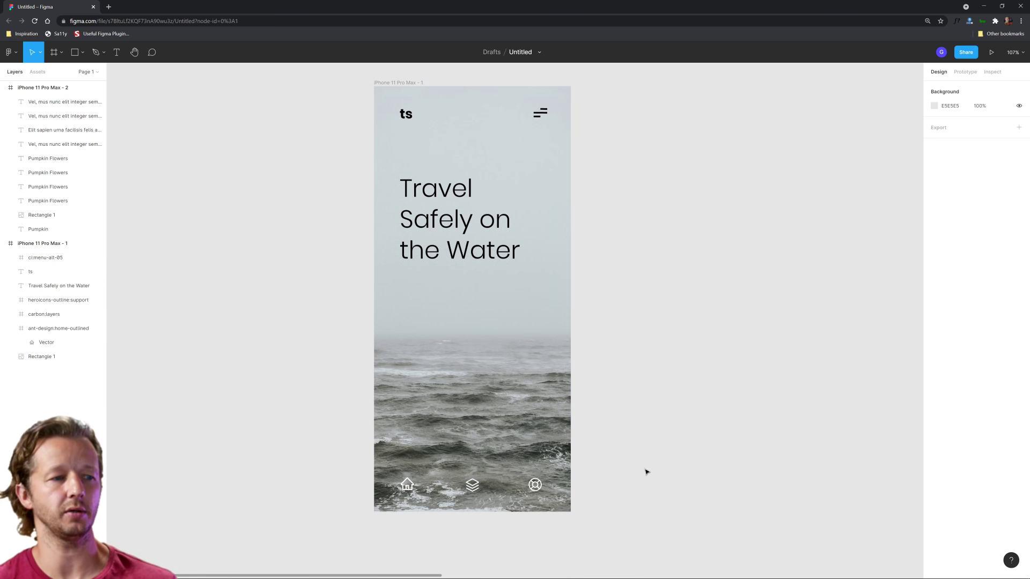
# Draw a 414×111 bar across the frame's bottom and move it beneath the icons in Layers
pyautogui.scroll(3, 609, 469)
pyautogui.moveTo(609, 469); pyautogui.dragTo(693, 393)
pyautogui.scroll(3, 694, 393)
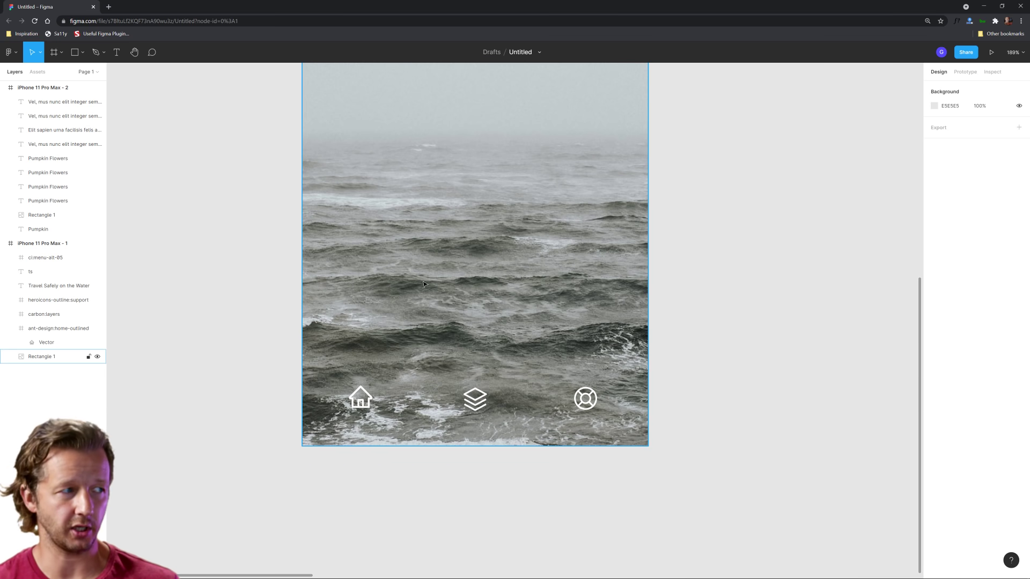
pyautogui.click(75, 53)
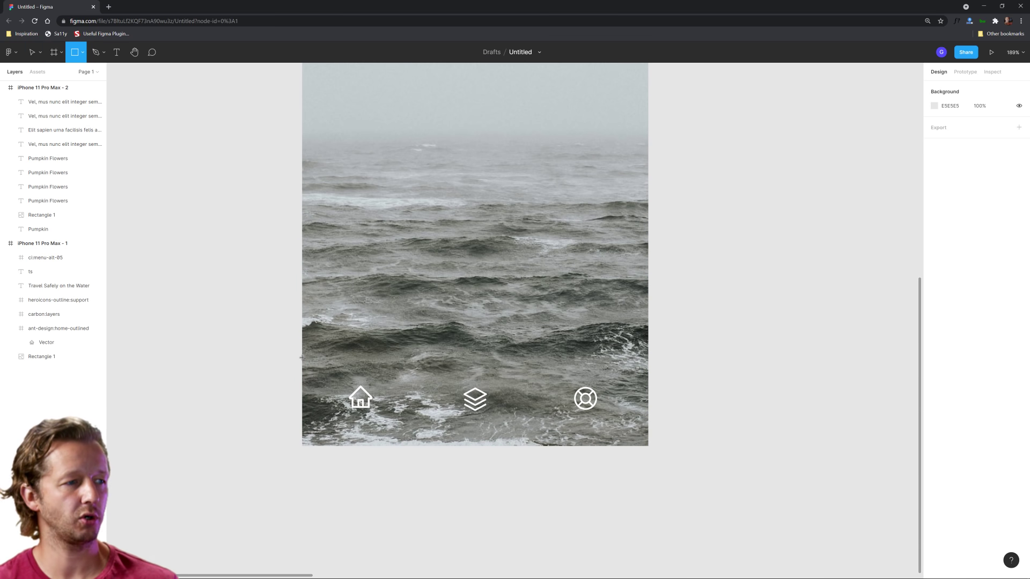
pyautogui.moveTo(302, 357)
pyautogui.mouseDown()
pyautogui.moveTo(659, 426)
pyautogui.moveTo(648, 447)
pyautogui.mouseUp()
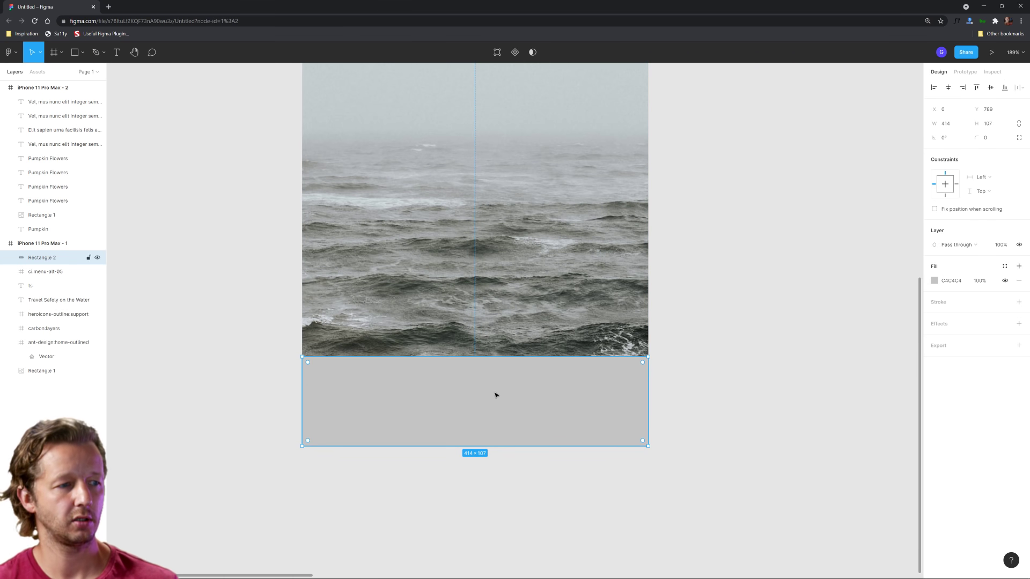
pyautogui.moveTo(43, 289); pyautogui.dragTo(44, 368)
pyautogui.press('Escape')
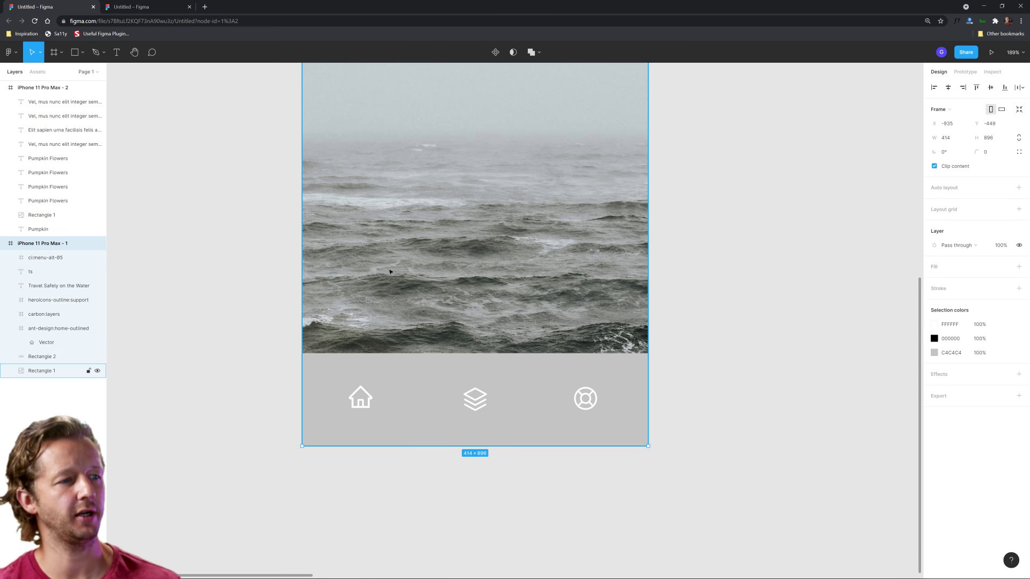
pyautogui.click(336, 369)
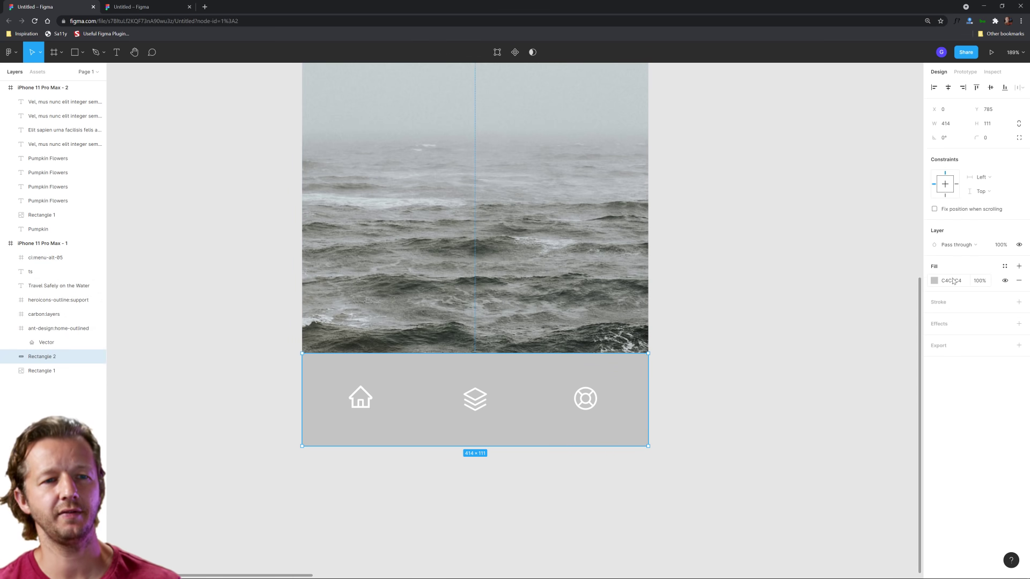
# Give the bar a Background blur effect and lower its fill opacity to 25%
pyautogui.click(1019, 324)
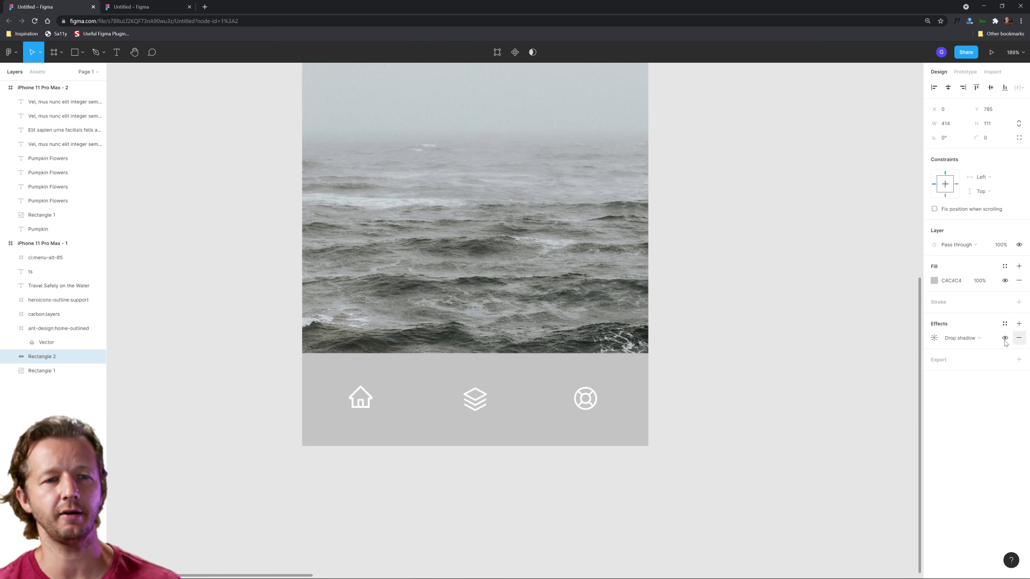
pyautogui.click(968, 341)
pyautogui.click(966, 359)
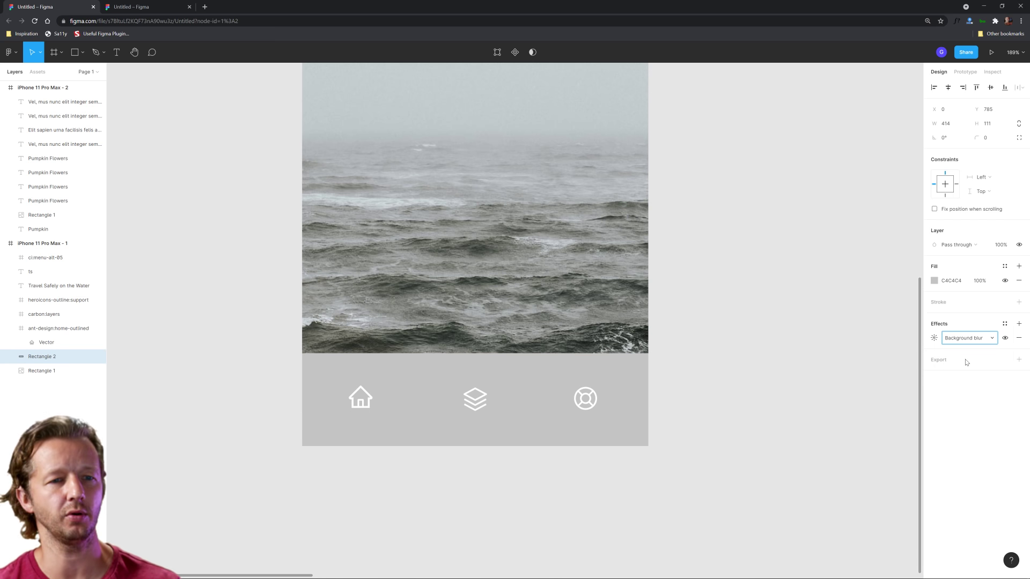
pyautogui.click(983, 281)
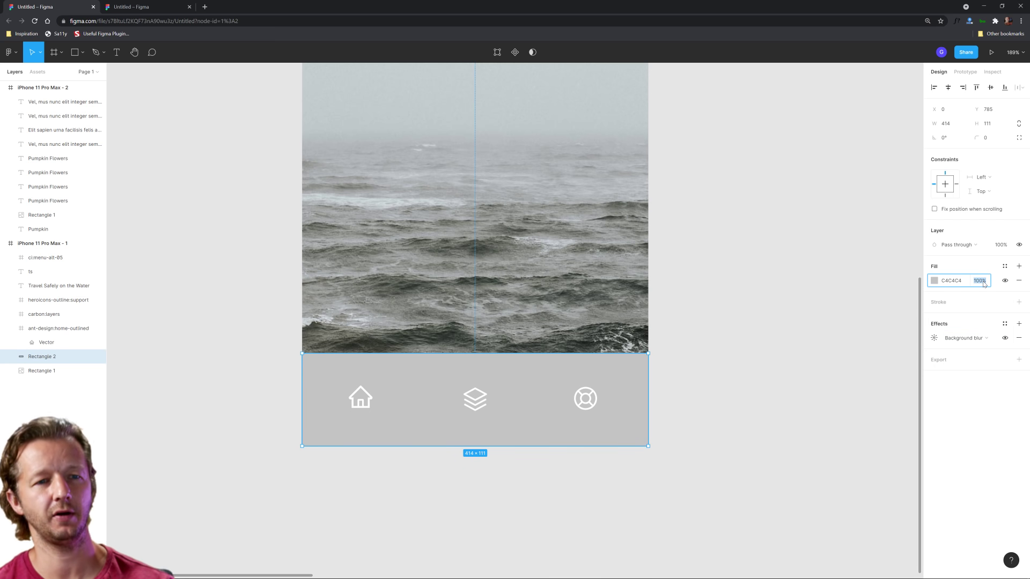
pyautogui.write('58')
pyautogui.press('Return')
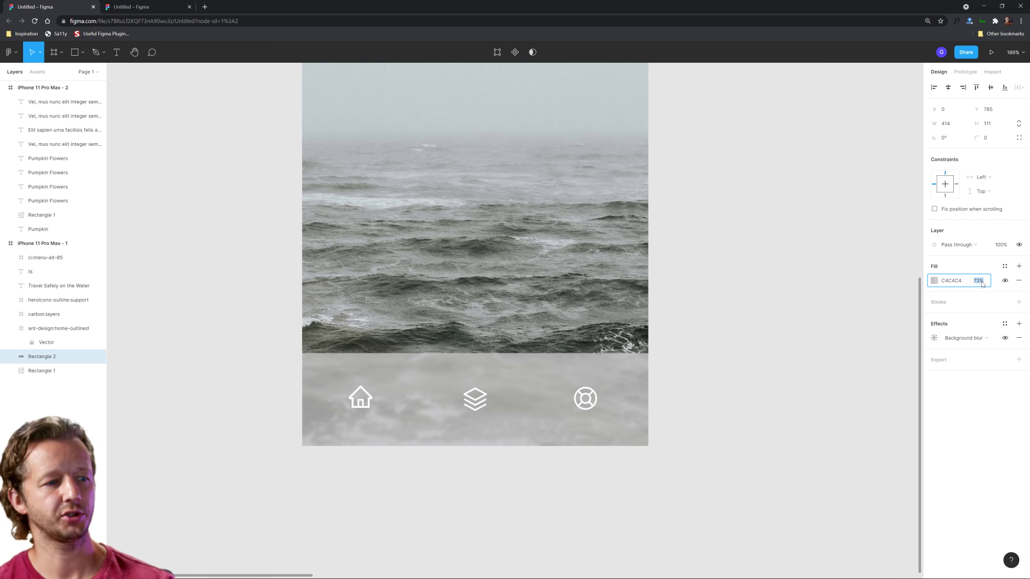
pyautogui.write('37')
pyautogui.press('Return')
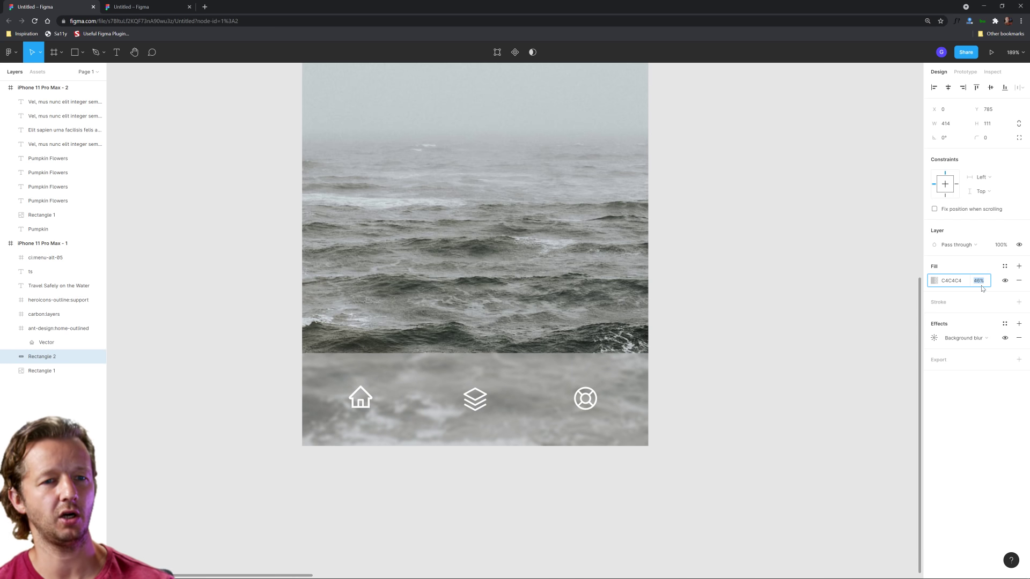
pyautogui.write('25')
pyautogui.press('Return')
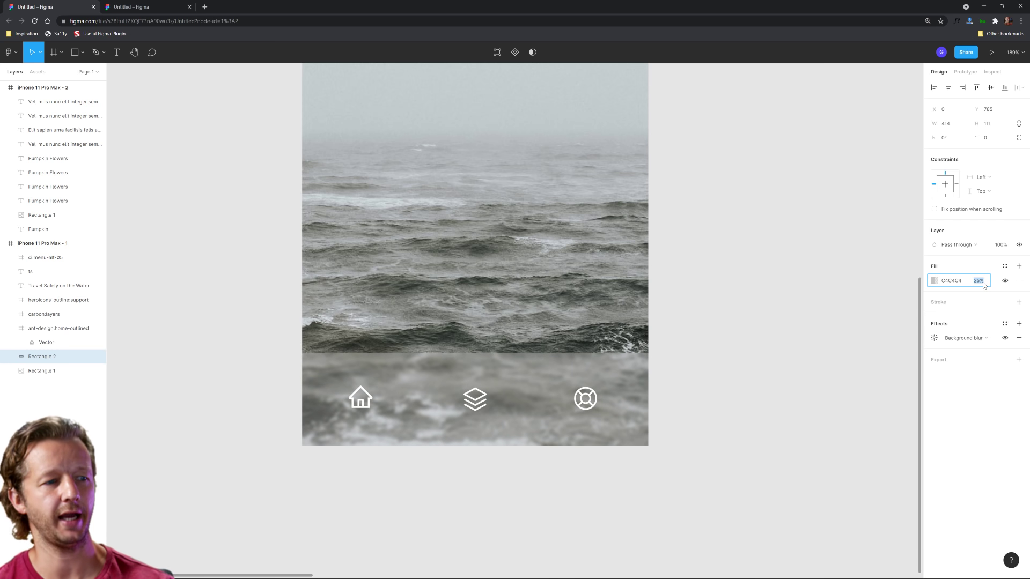
# Set the bar's background blur amount to 18
pyautogui.click(935, 339)
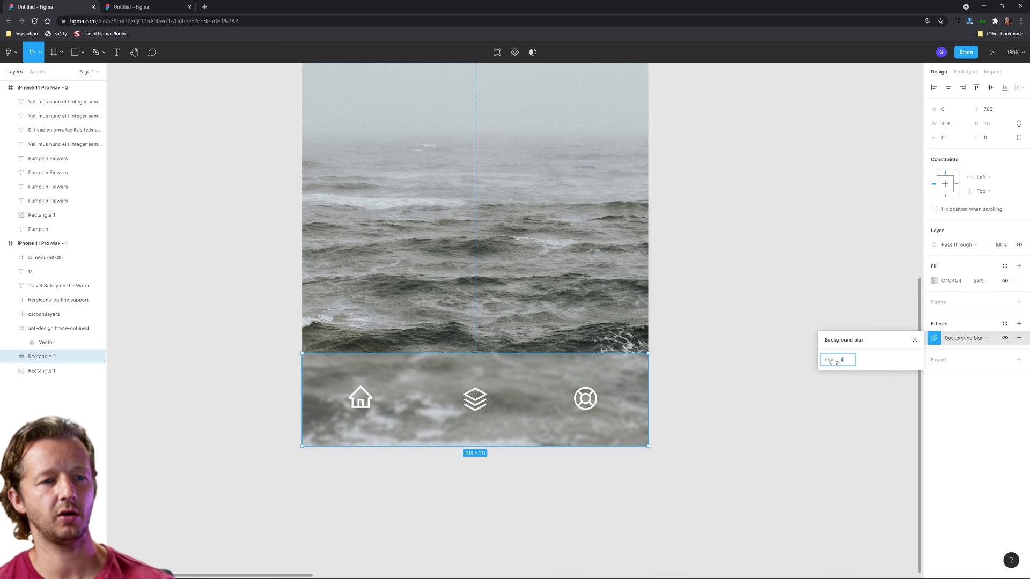
pyautogui.write('18')
pyautogui.press('Return')
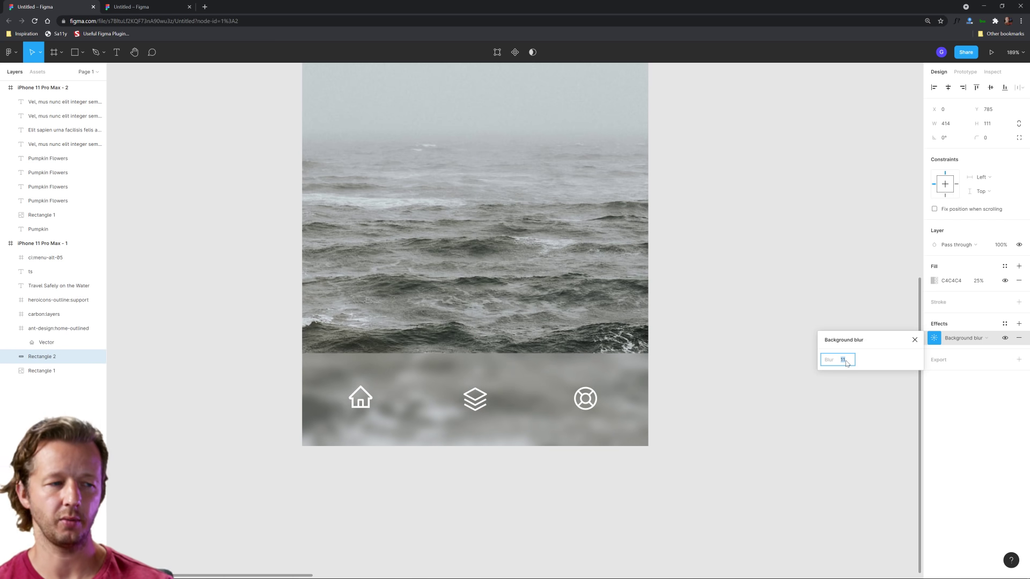
pyautogui.click(953, 440)
# Change the bar's translucent fill colour to black
pyautogui.click(933, 281)
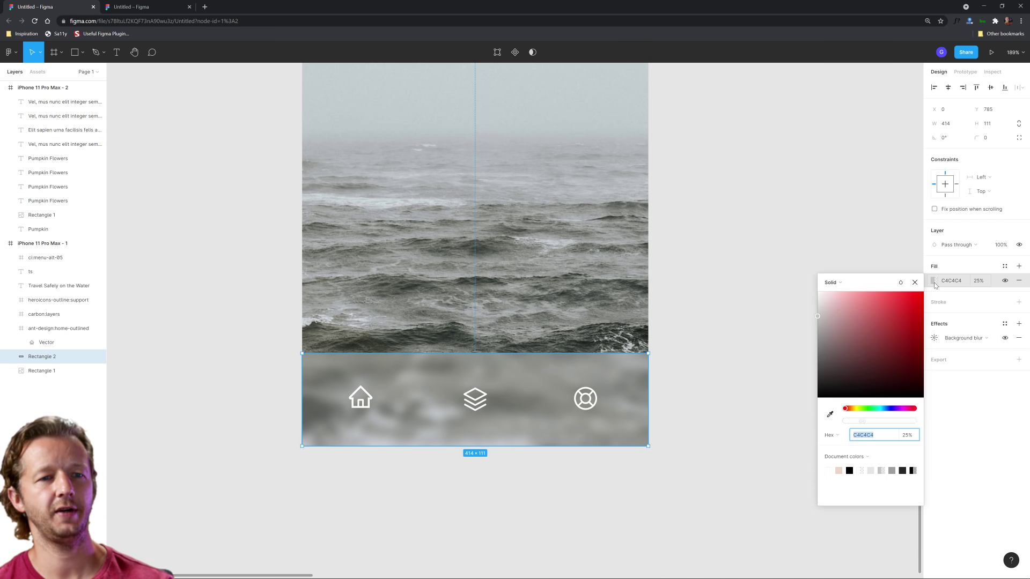
pyautogui.click(817, 315)
pyautogui.moveTo(809, 322); pyautogui.dragTo(738, 269)
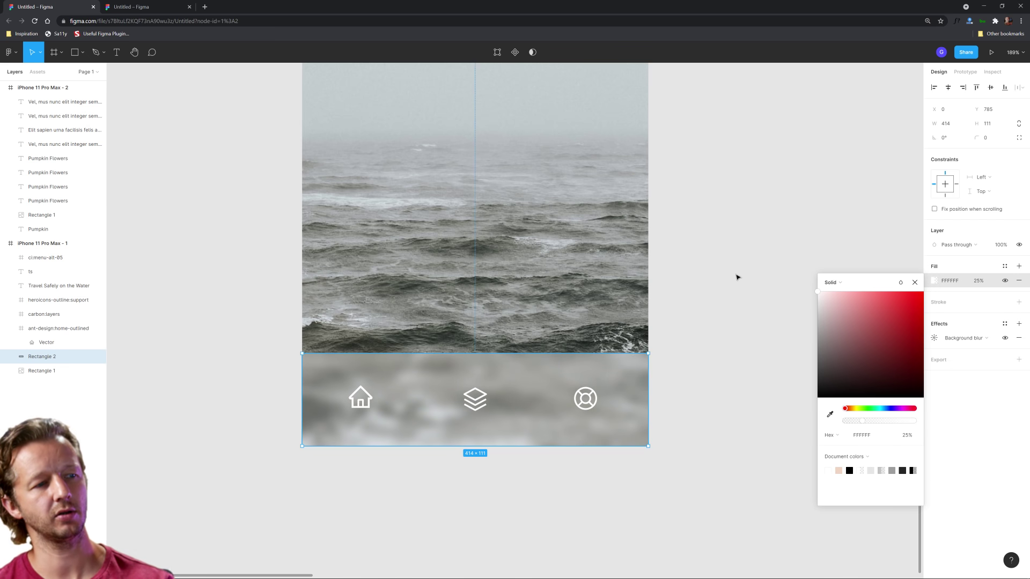
pyautogui.click(735, 453)
pyautogui.scroll(-6, 723, 371)
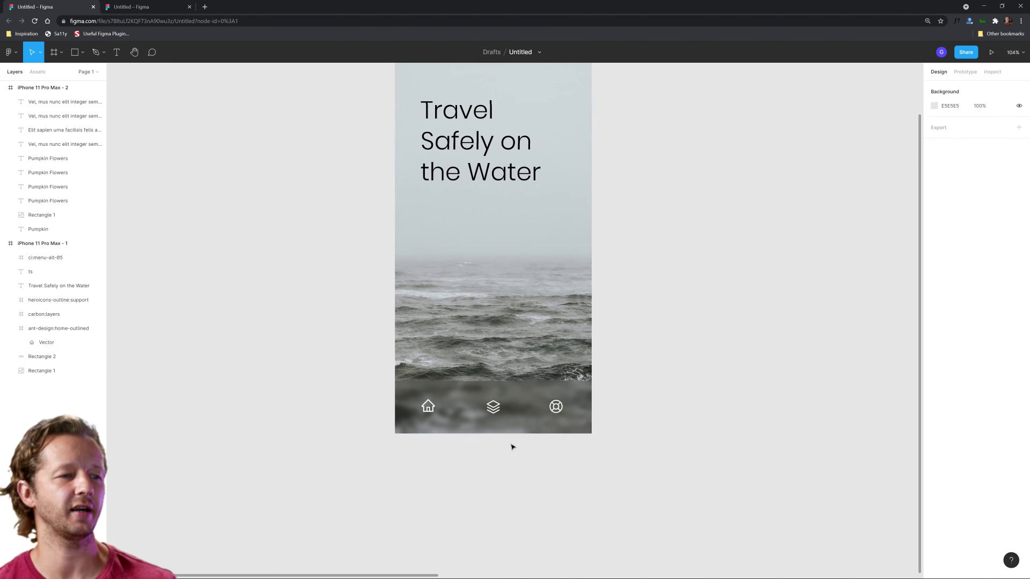
# Select the blurred navigation bar, undo an accidental drag, and toggle its visibility to compare
pyautogui.scroll(2, 510, 442)
pyautogui.click(522, 386)
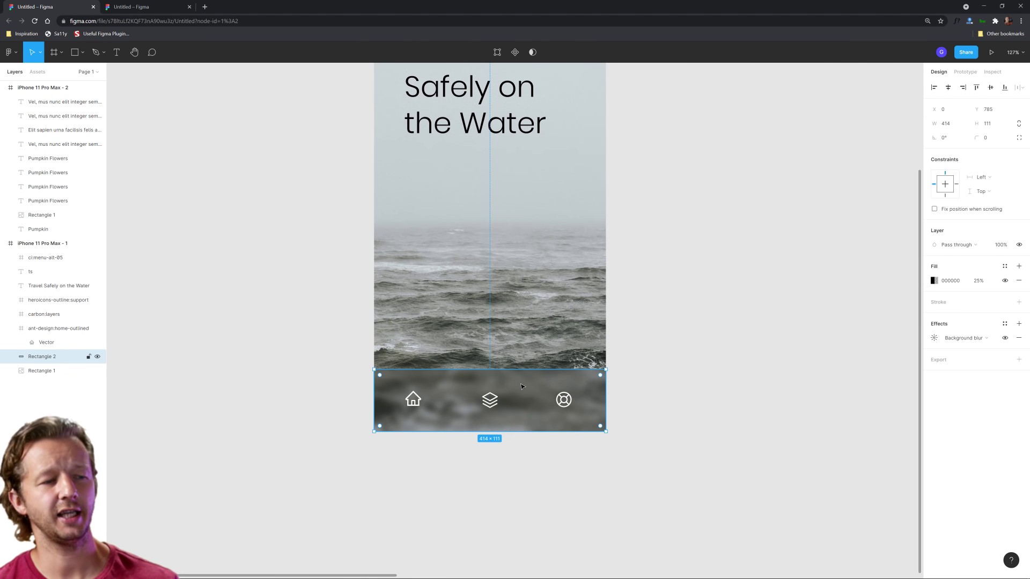
pyautogui.moveTo(514, 399); pyautogui.dragTo(301, 469)
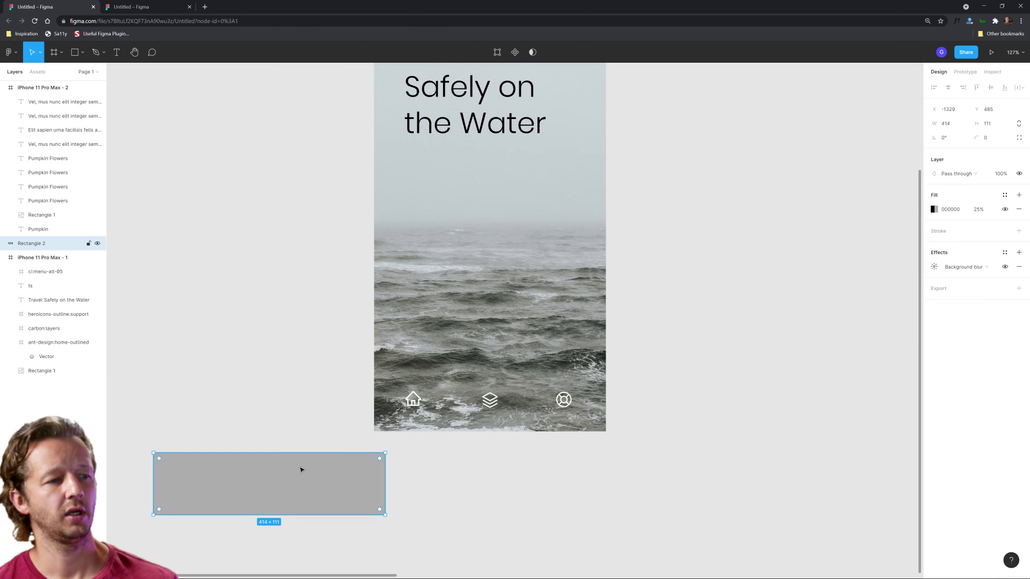
pyautogui.hotkey('ctrl', 'z')
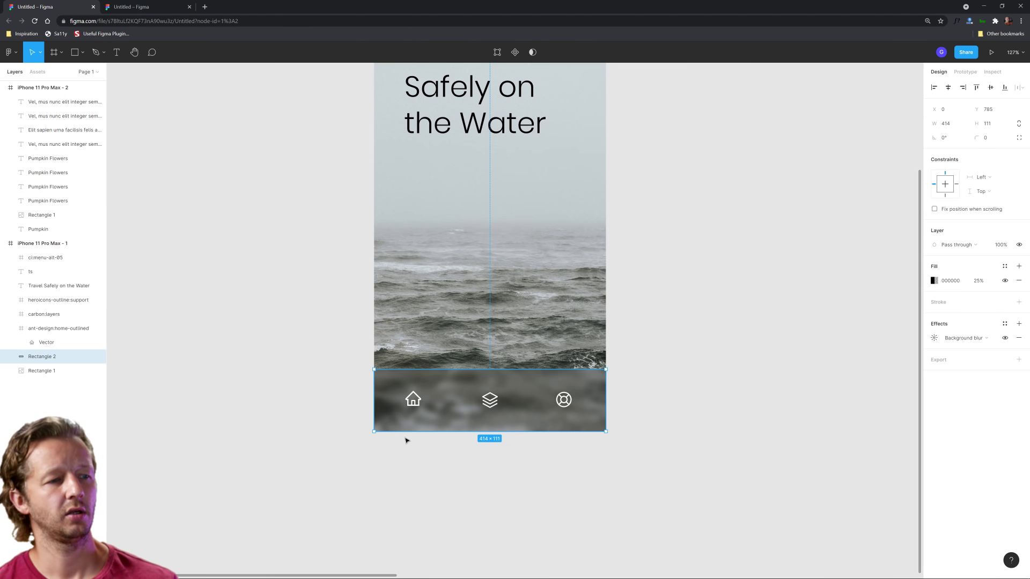
pyautogui.click(96, 359)
pyautogui.click(97, 358)
pyautogui.click(97, 358)
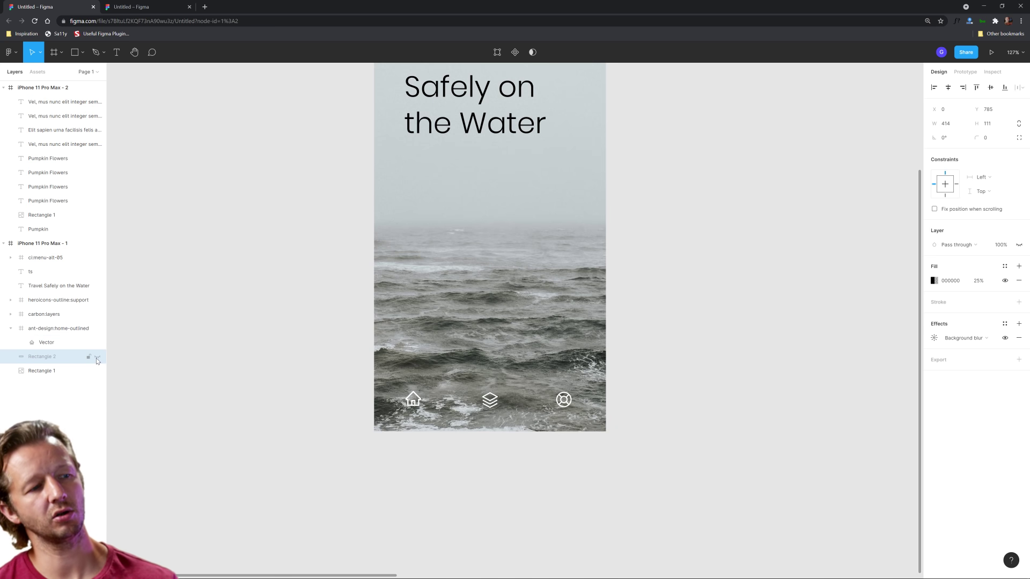
pyautogui.click(97, 357)
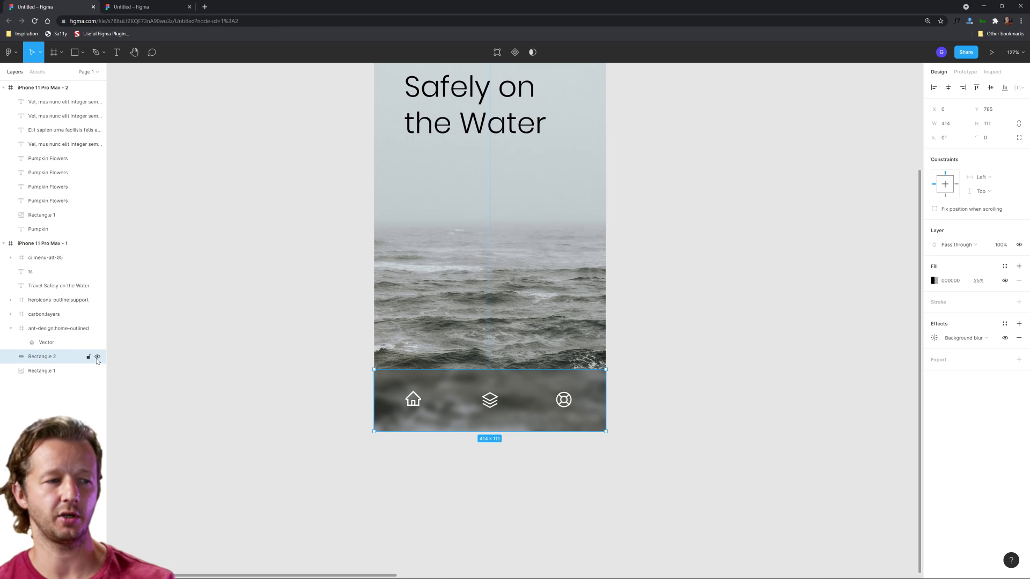
# Reselect the navigation bar and open its fill colour settings
pyautogui.scroll(3, 469, 444)
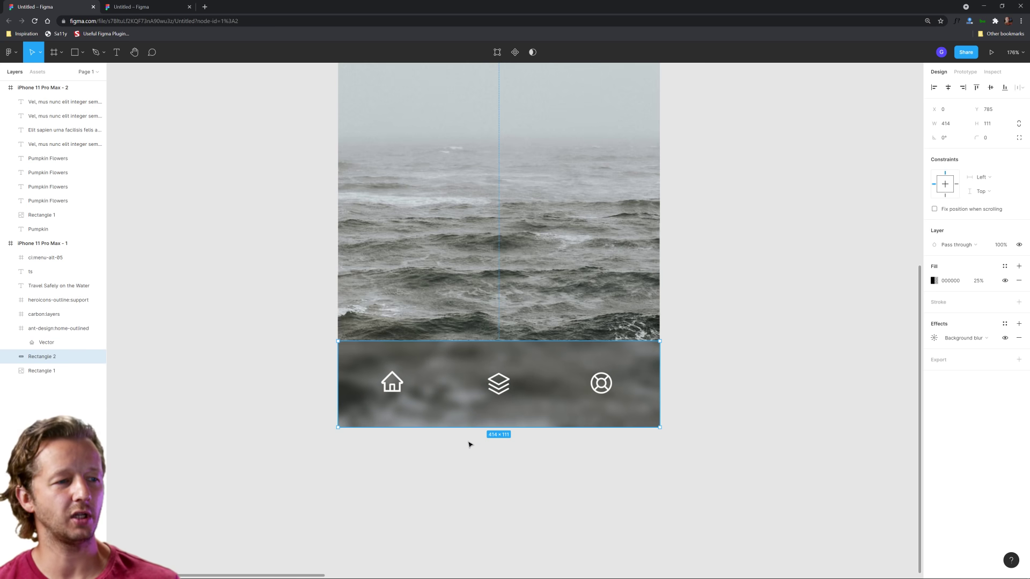
pyautogui.click(526, 489)
pyautogui.click(547, 355)
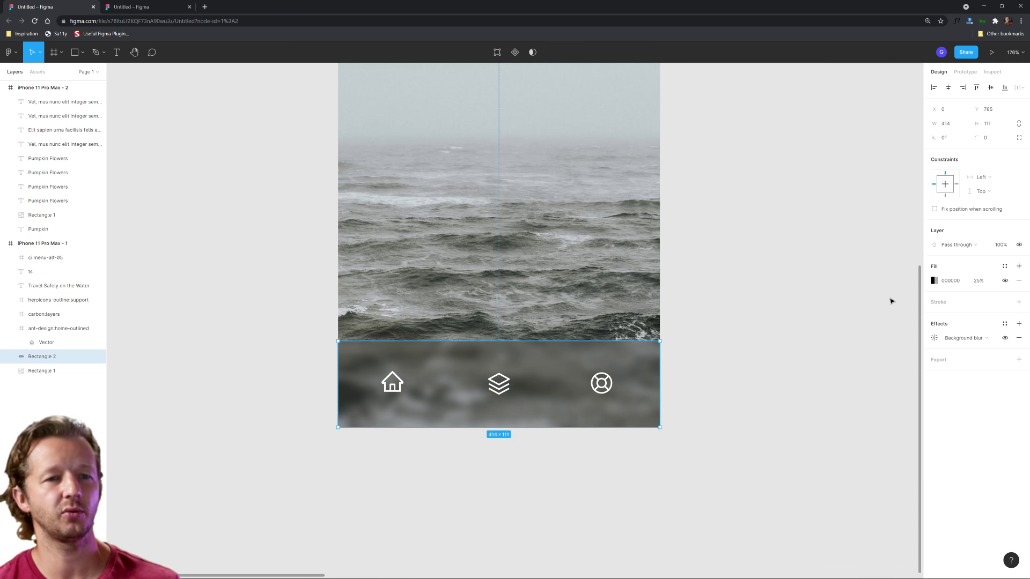
pyautogui.click(934, 281)
# Switch the bar's fill to a linear gradient with black at the bottom
pyautogui.click(833, 281)
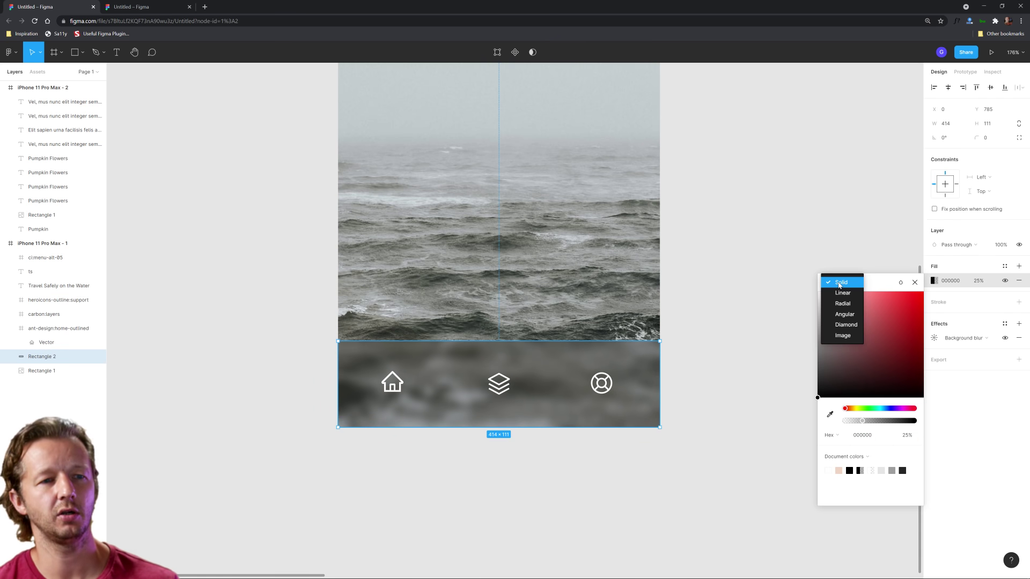
pyautogui.click(842, 293)
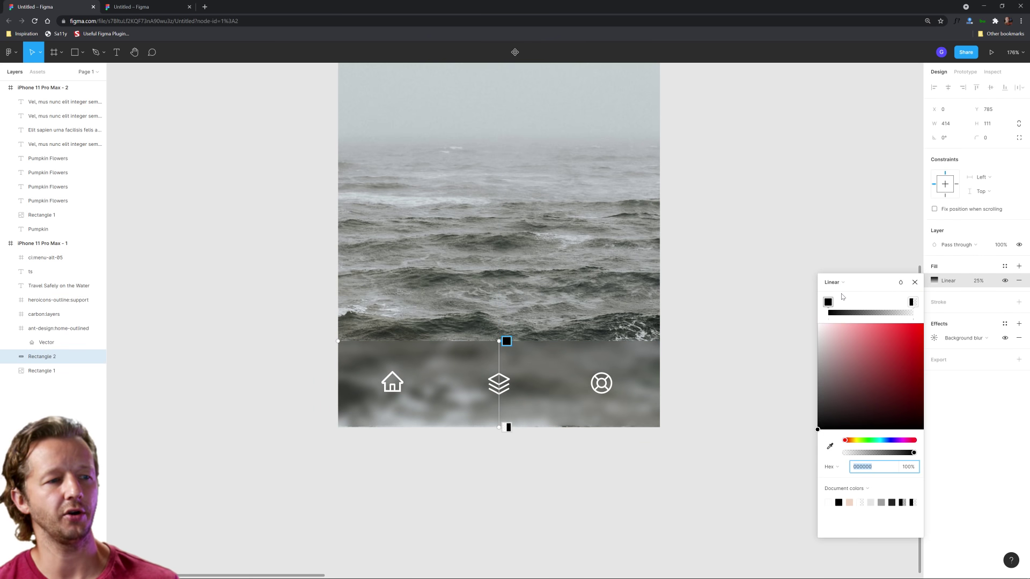
pyautogui.click(900, 282)
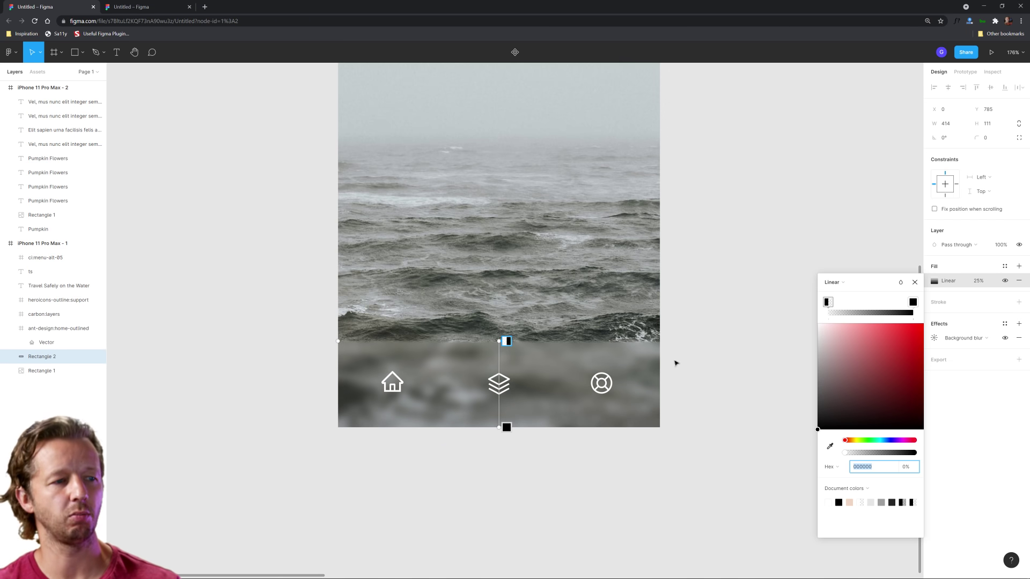
# Lower the gradient's right stop opacity so that end is nearly transparent
pyautogui.click(913, 302)
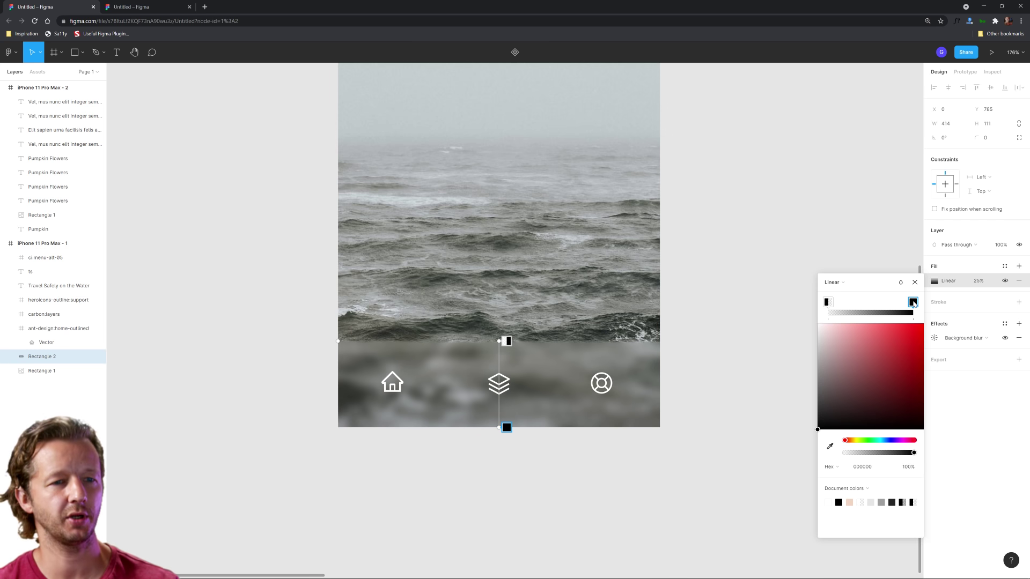
pyautogui.moveTo(913, 302)
pyautogui.mouseDown()
pyautogui.moveTo(886, 302)
pyautogui.moveTo(912, 302)
pyautogui.mouseUp()
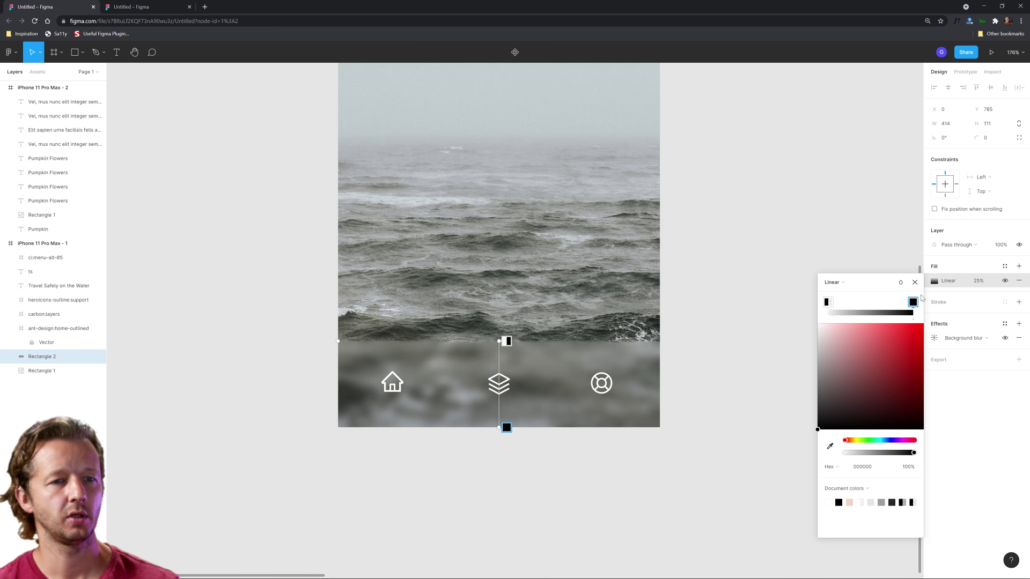
pyautogui.moveTo(913, 453); pyautogui.dragTo(849, 459)
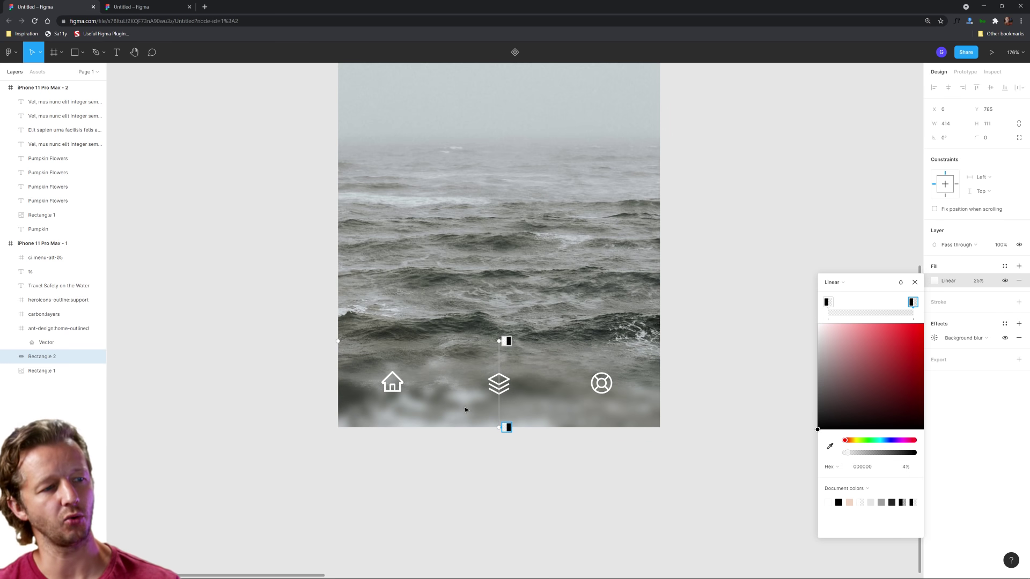
pyautogui.press('Escape')
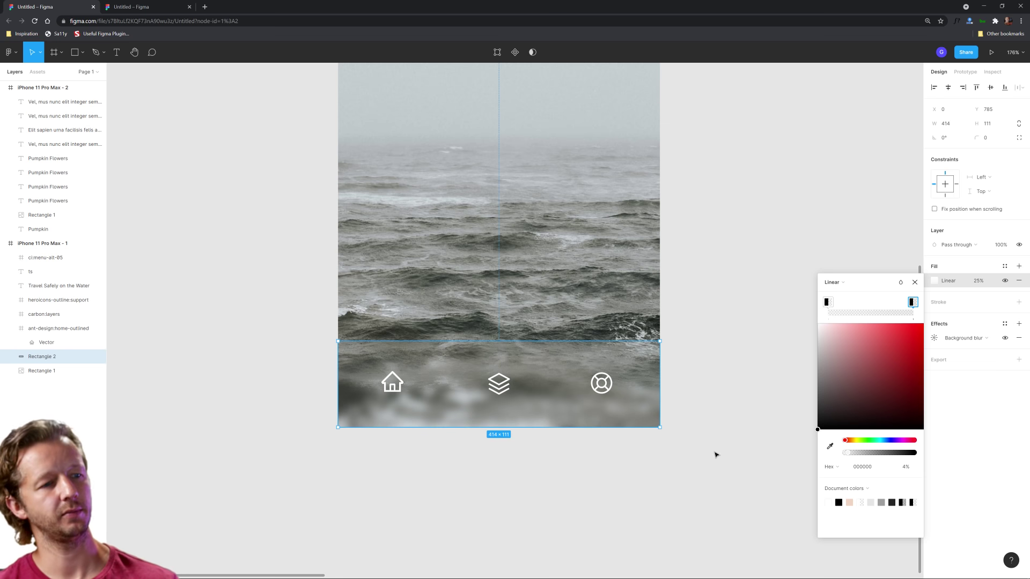
pyautogui.press('Escape')
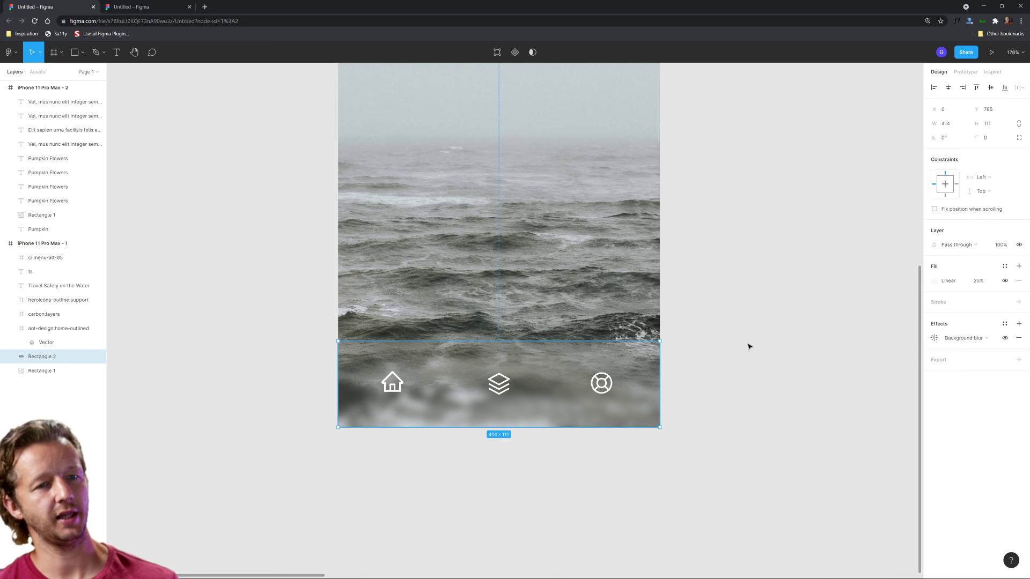
pyautogui.click(936, 281)
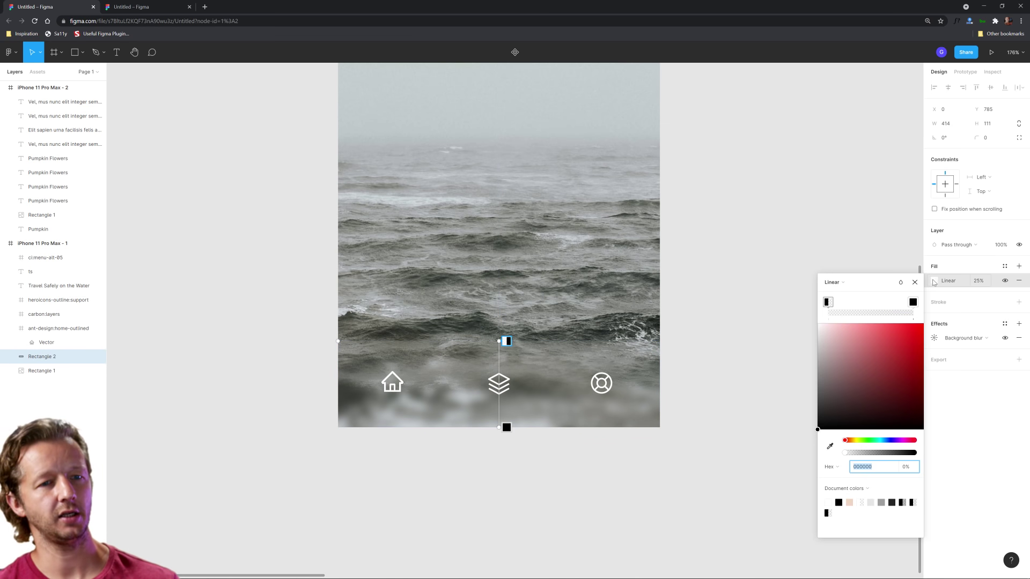
pyautogui.click(913, 303)
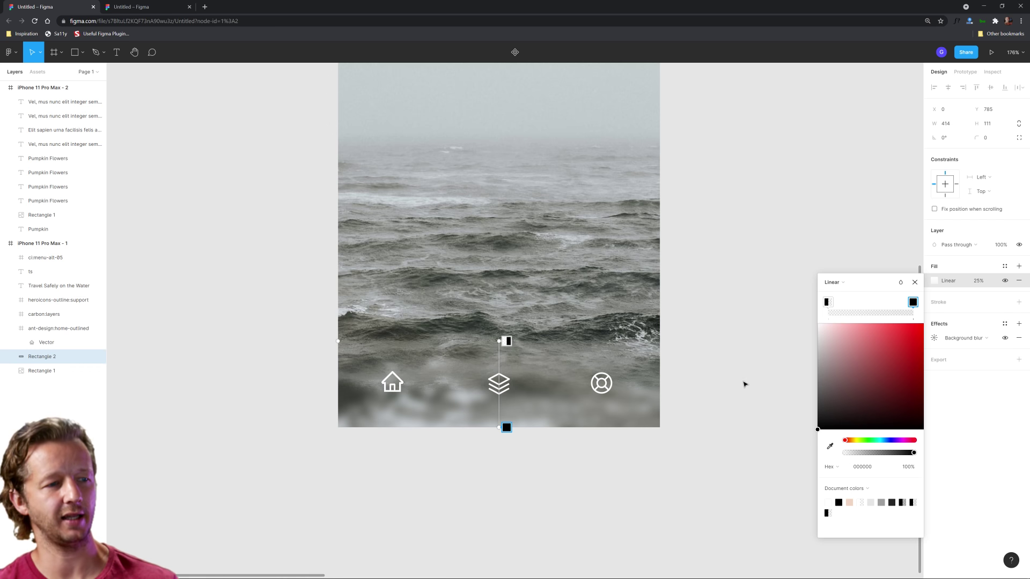
pyautogui.press('Escape')
# Rename the blurred bottom bar's layer to 'blur'
pyautogui.click(743, 346)
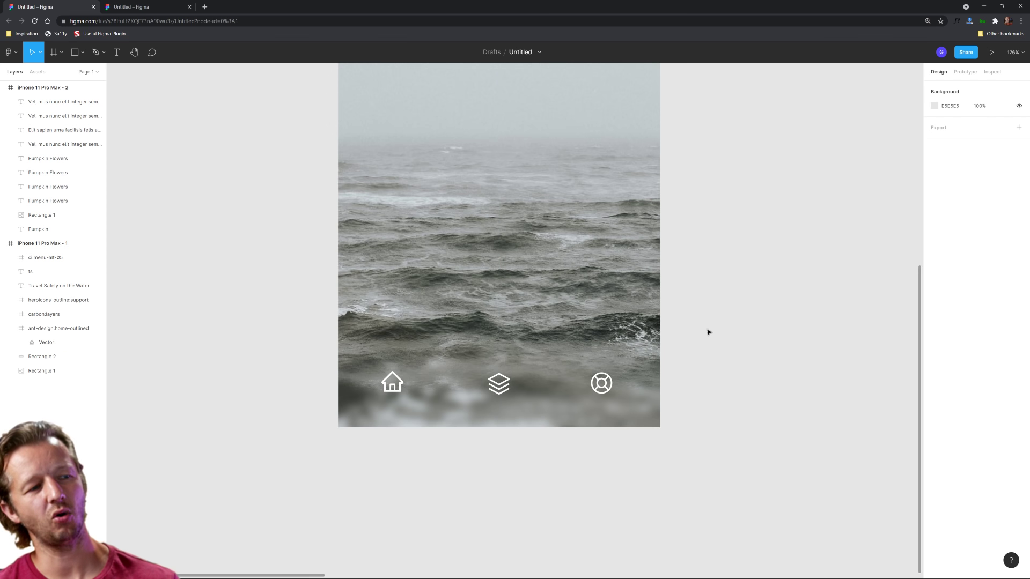
pyautogui.scroll(-5, 706, 333)
pyautogui.scroll(2, 703, 336)
pyautogui.scroll(2, 703, 336)
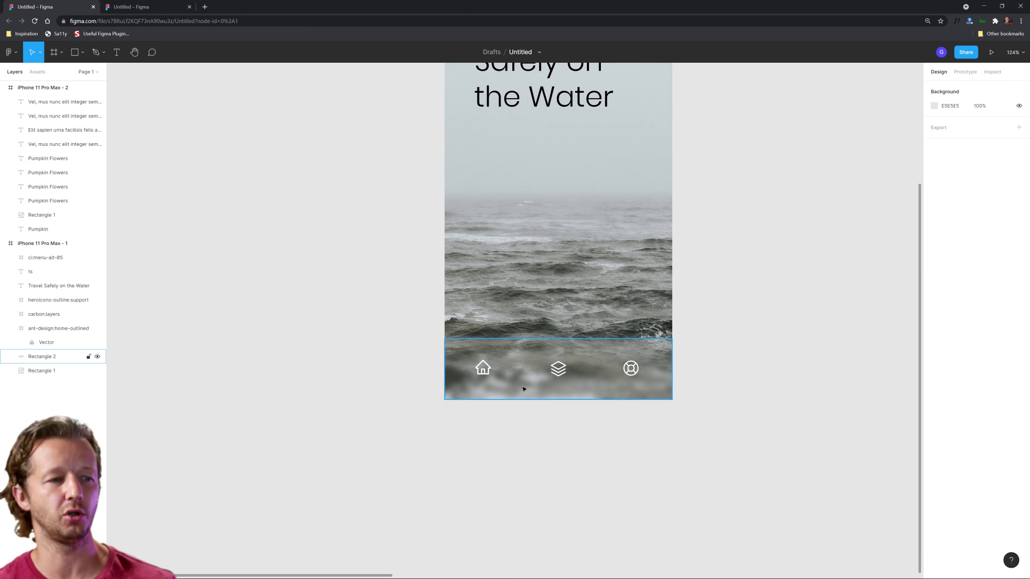
pyautogui.click(464, 363)
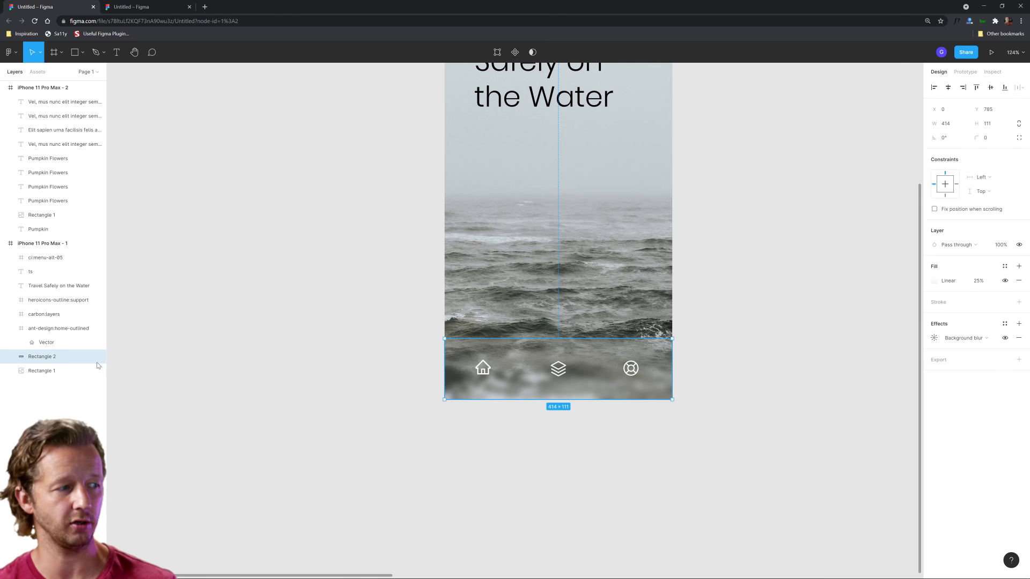
pyautogui.doubleClick(48, 357)
pyautogui.write('blur')
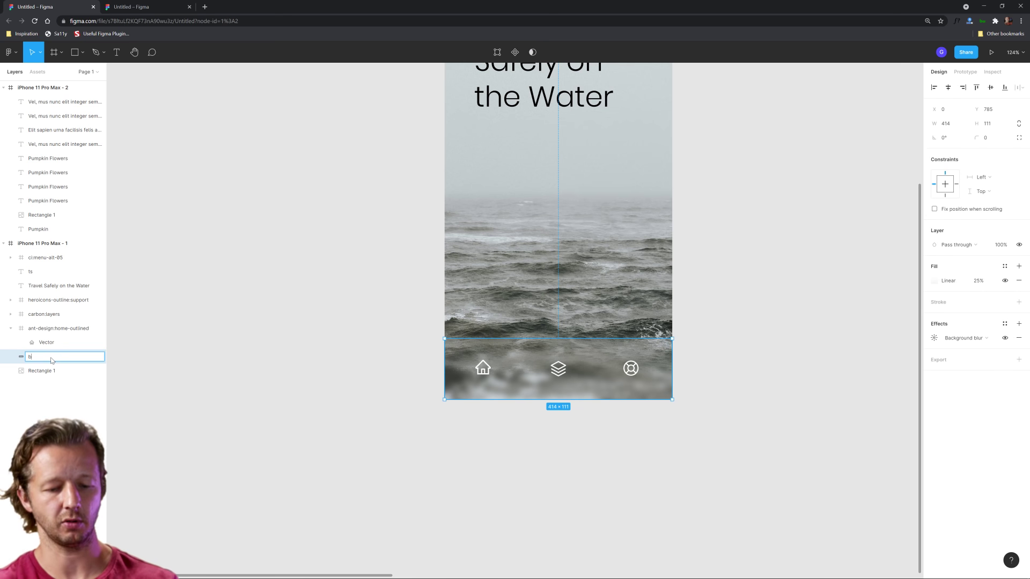
pyautogui.press('Return')
# Duplicate the blur layer and name the copy 'darken'
pyautogui.hotkey('ctrl', 'd')
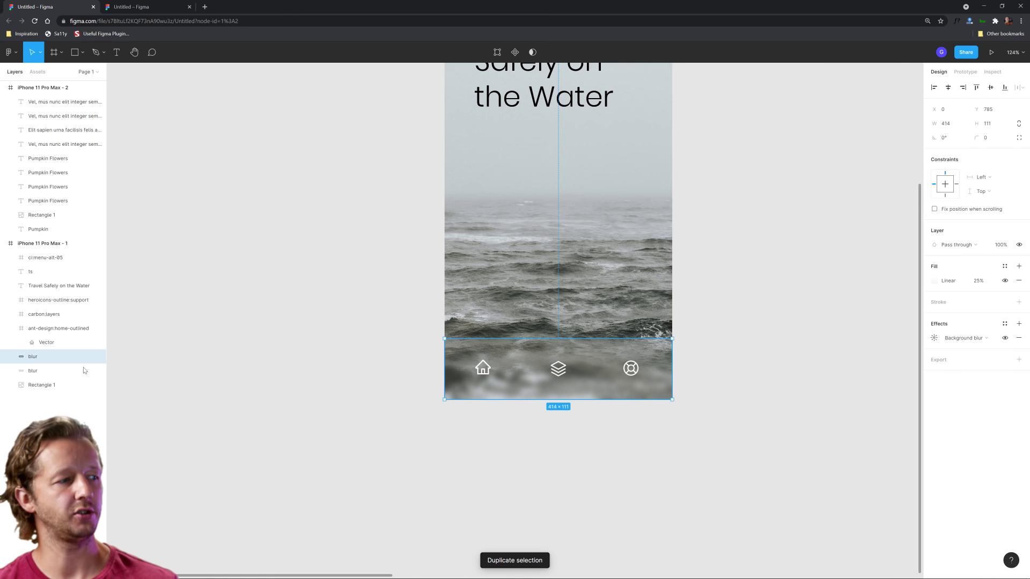
pyautogui.doubleClick(32, 357)
pyautogui.write('darken')
pyautogui.press('Return')
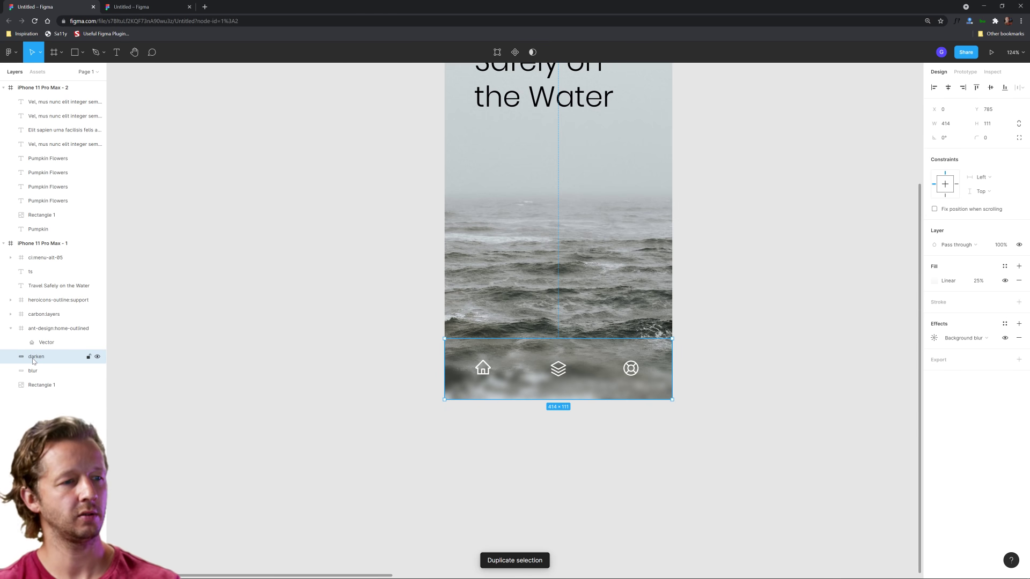
# Remove darken's Background blur and make its gradient's right stop fully opaque black, moved upward
pyautogui.click(1018, 340)
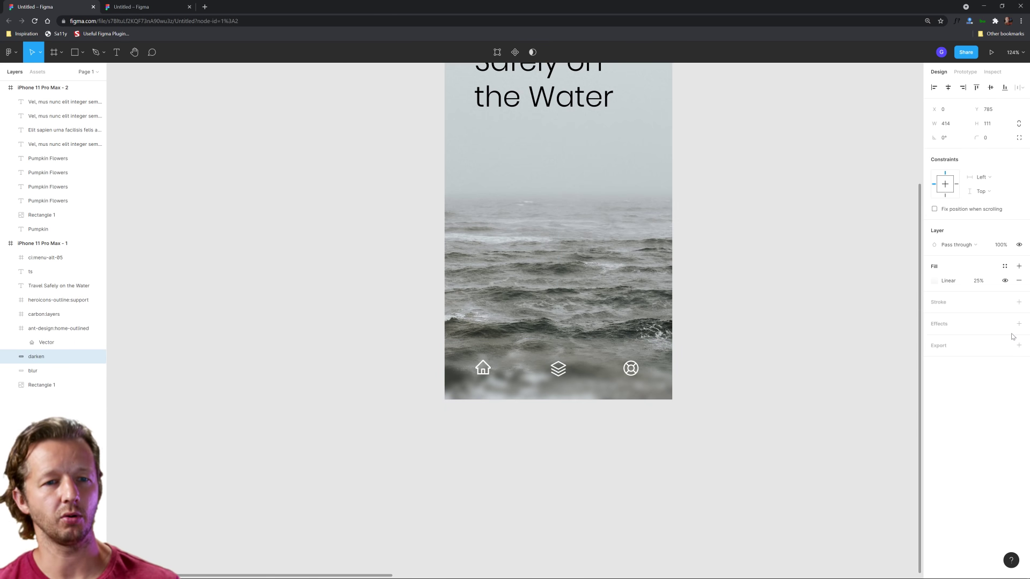
pyautogui.click(936, 281)
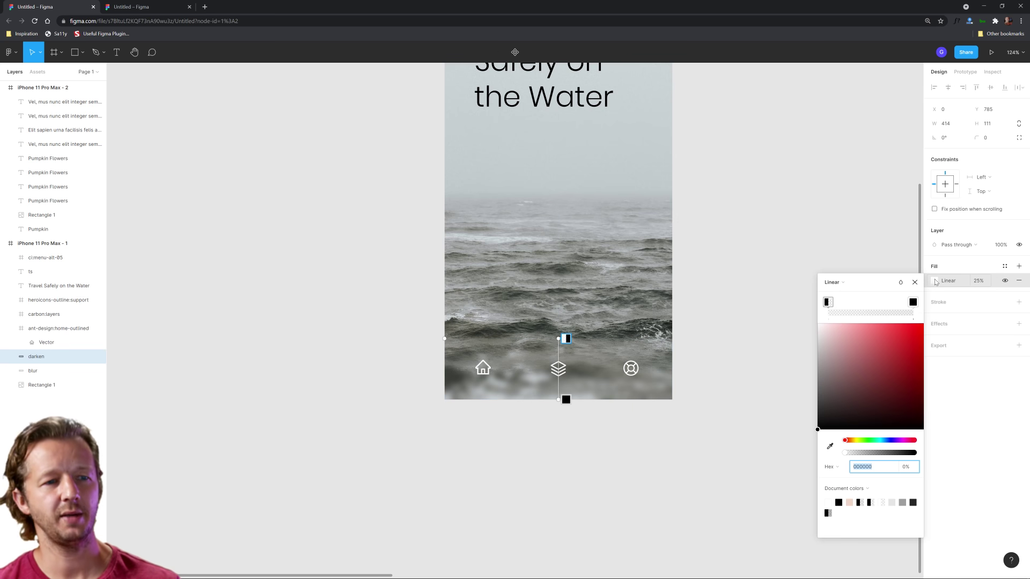
pyautogui.click(829, 303)
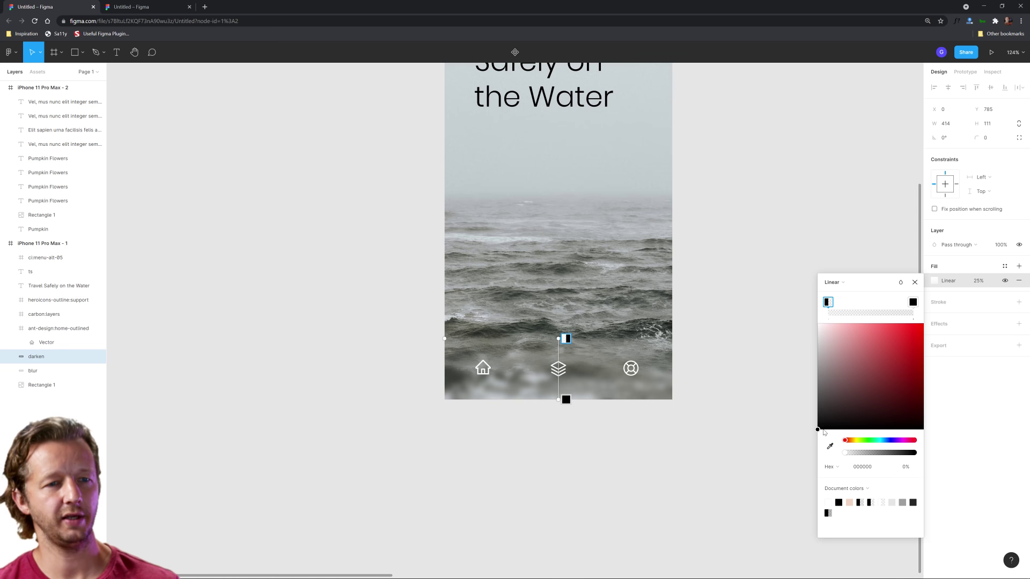
pyautogui.click(912, 303)
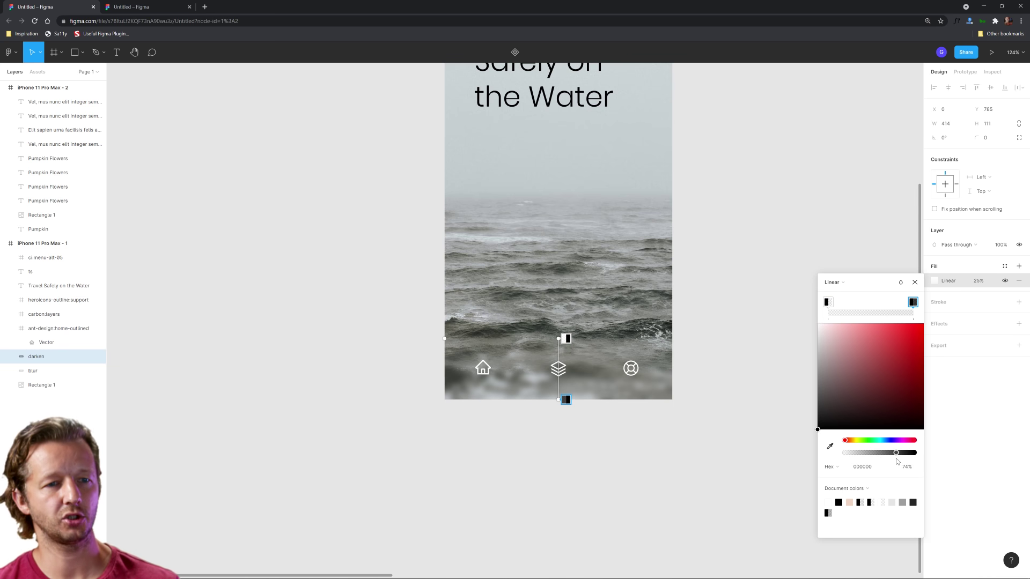
pyautogui.click(899, 311)
pyautogui.moveTo(899, 307); pyautogui.dragTo(895, 477)
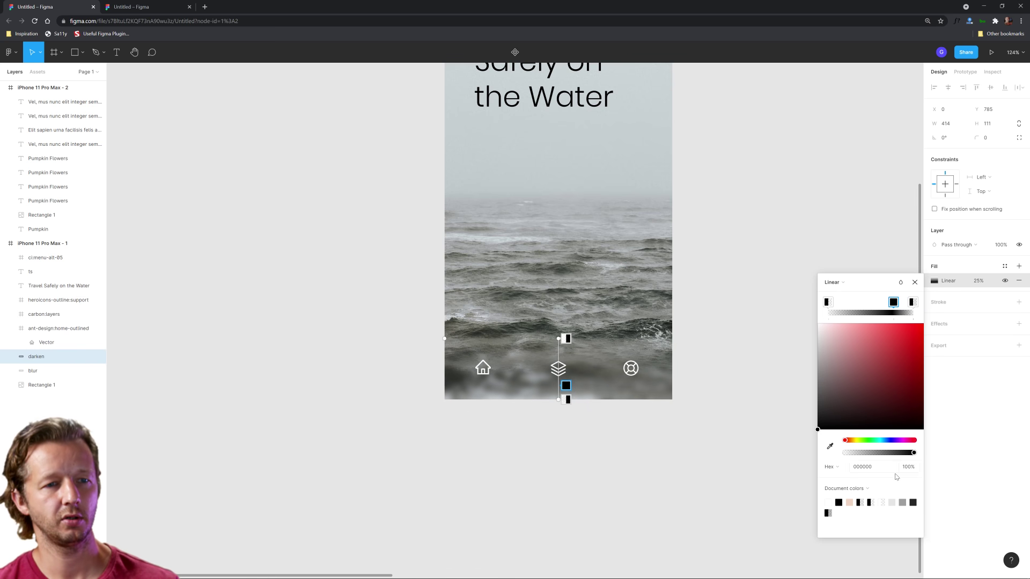
pyautogui.press('Delete')
pyautogui.click(912, 302)
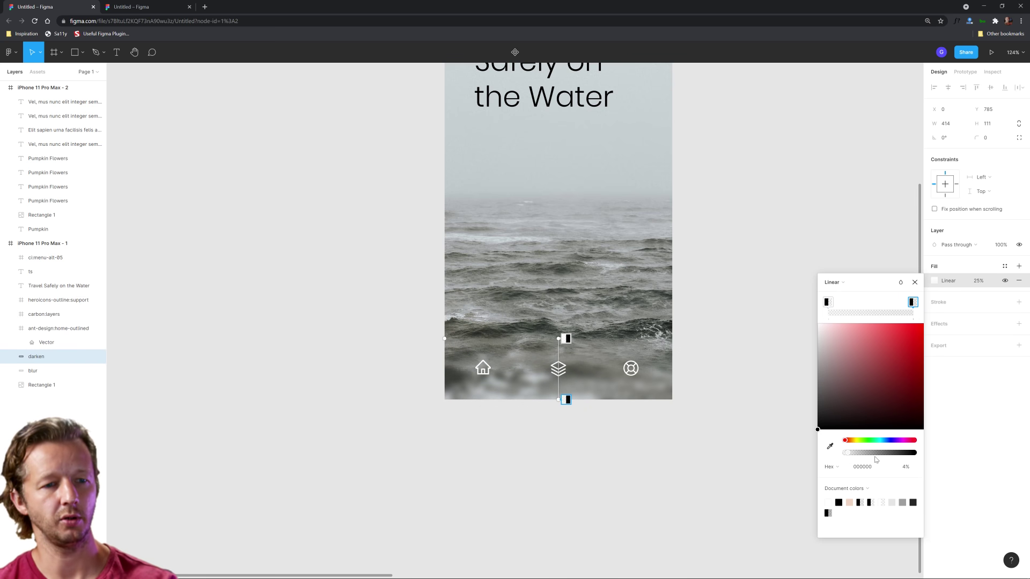
pyautogui.moveTo(851, 458); pyautogui.dragTo(926, 453)
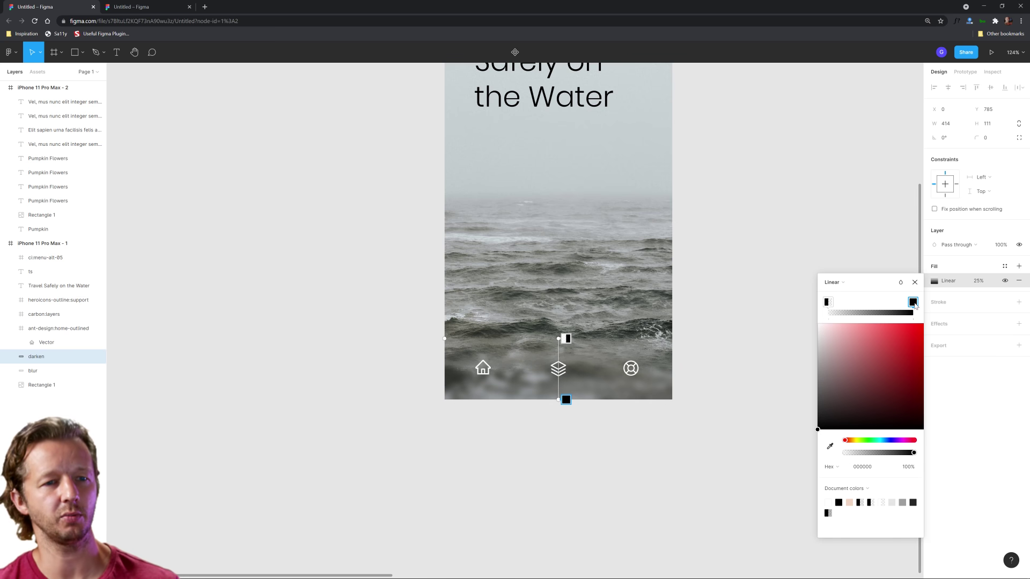
pyautogui.moveTo(912, 303); pyautogui.dragTo(888, 307)
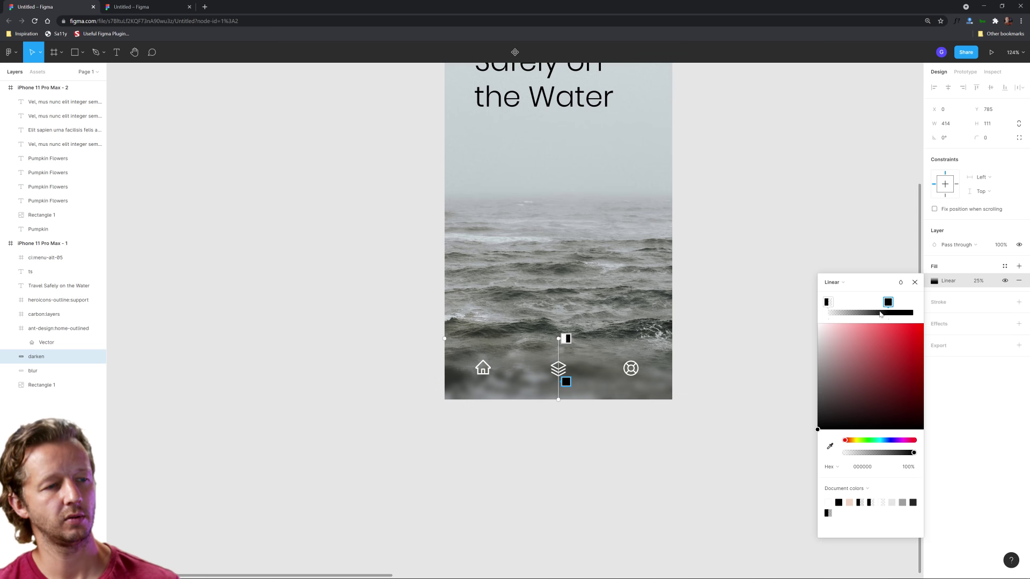
# Set the darken layer's fill opacity to about 50%
pyautogui.click(978, 281)
pyautogui.write('50')
pyautogui.press('Return')
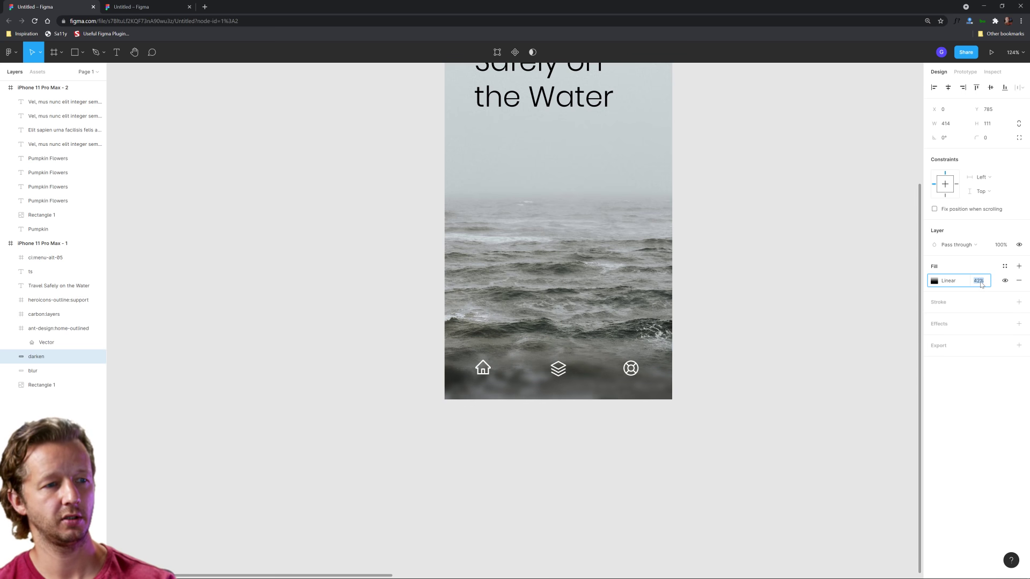
pyautogui.press('Down')
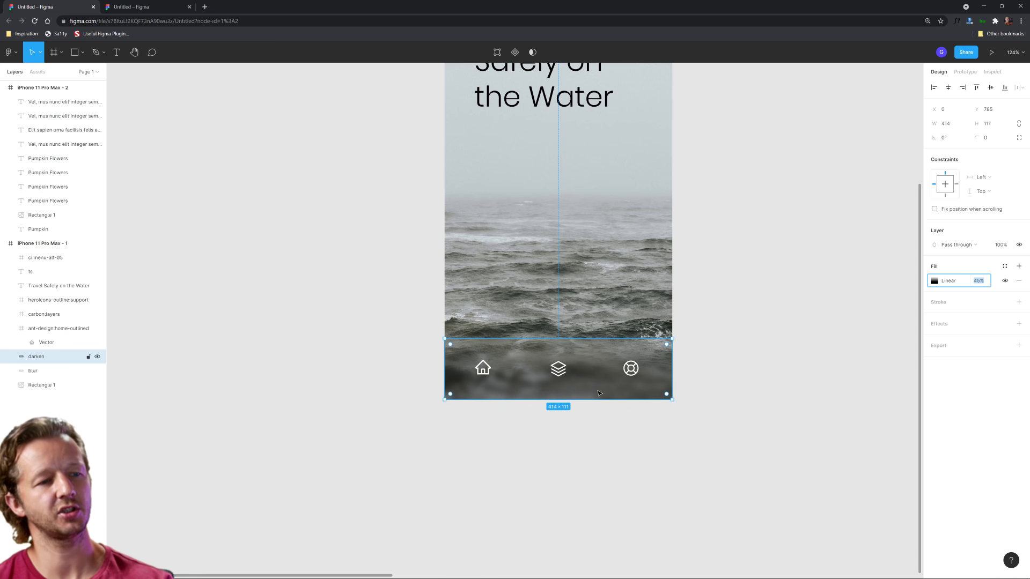
pyautogui.click(684, 429)
# Hide and re-show the darken layer to compare the bottom shading with and without it
pyautogui.scroll(-5, 719, 366)
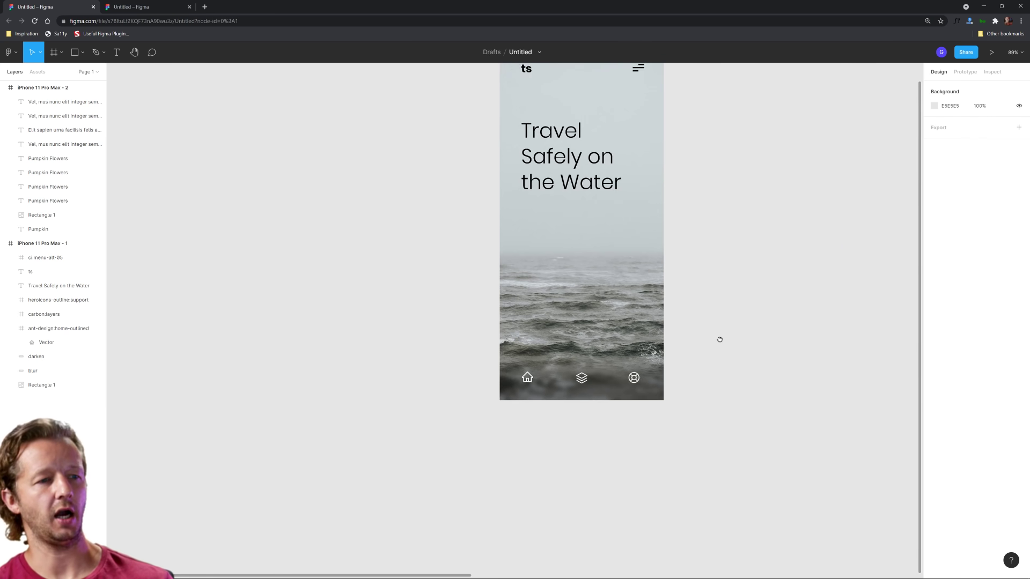
pyautogui.click(59, 356)
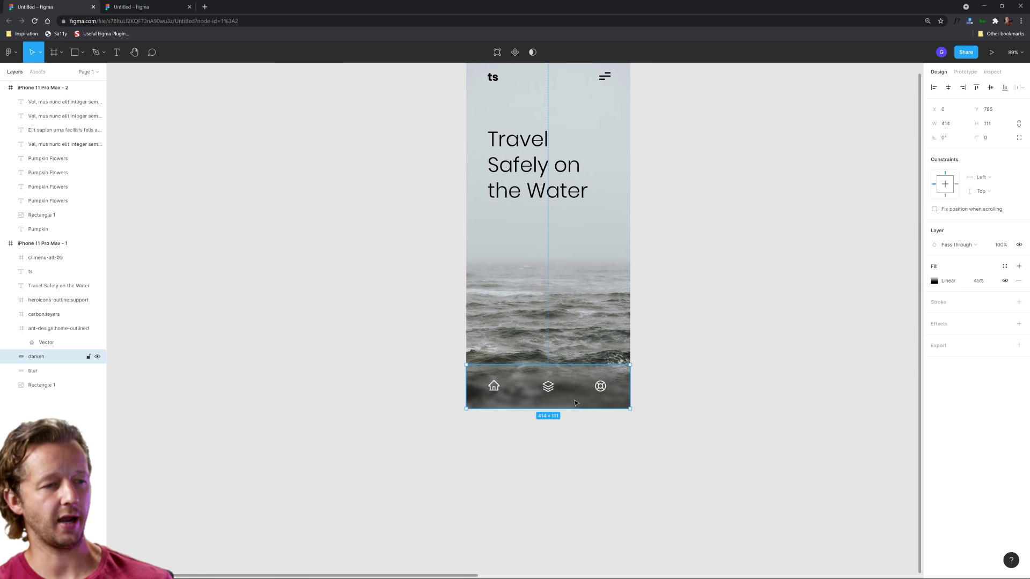
pyautogui.click(96, 356)
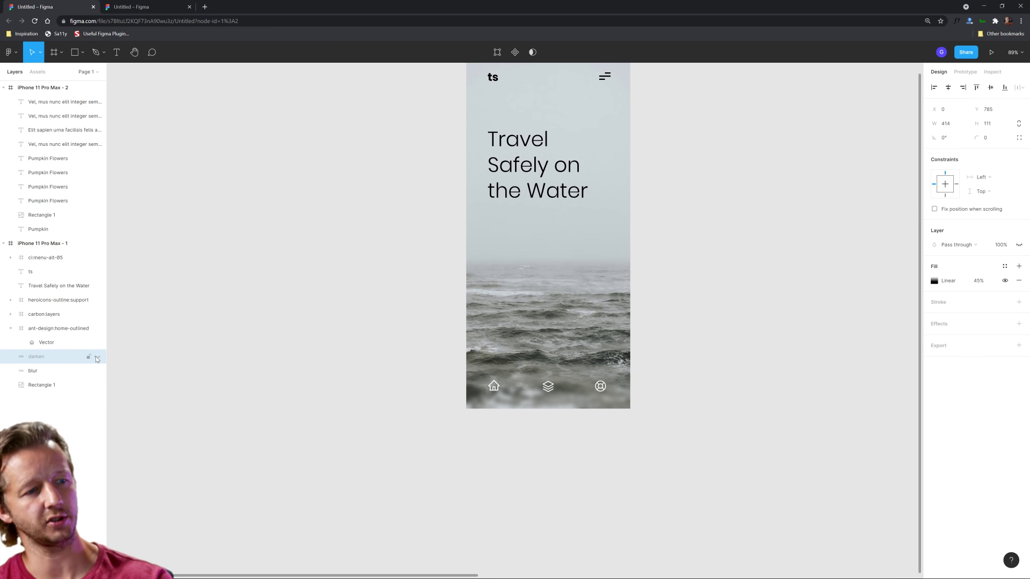
pyautogui.click(96, 356)
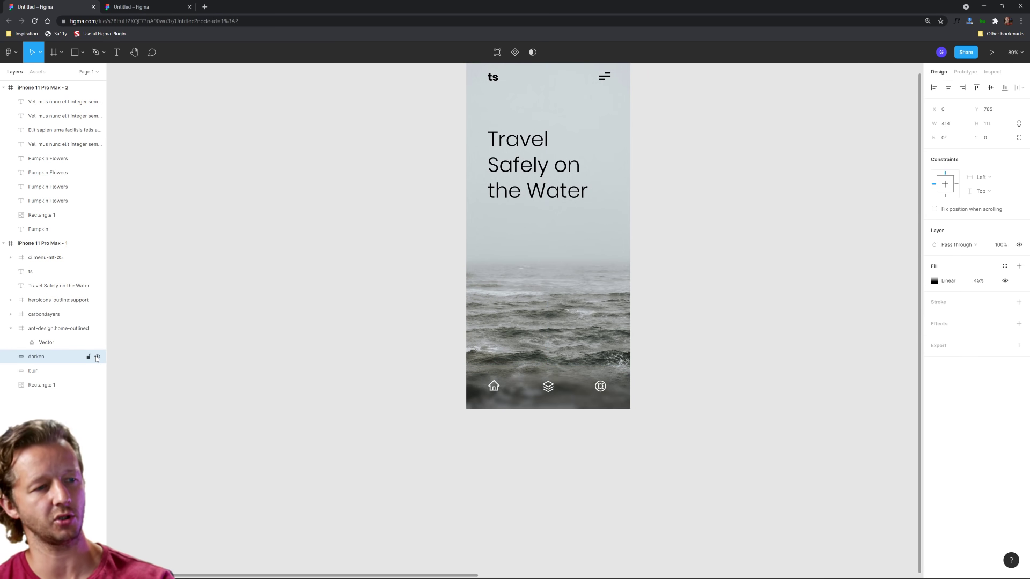
pyautogui.click(381, 352)
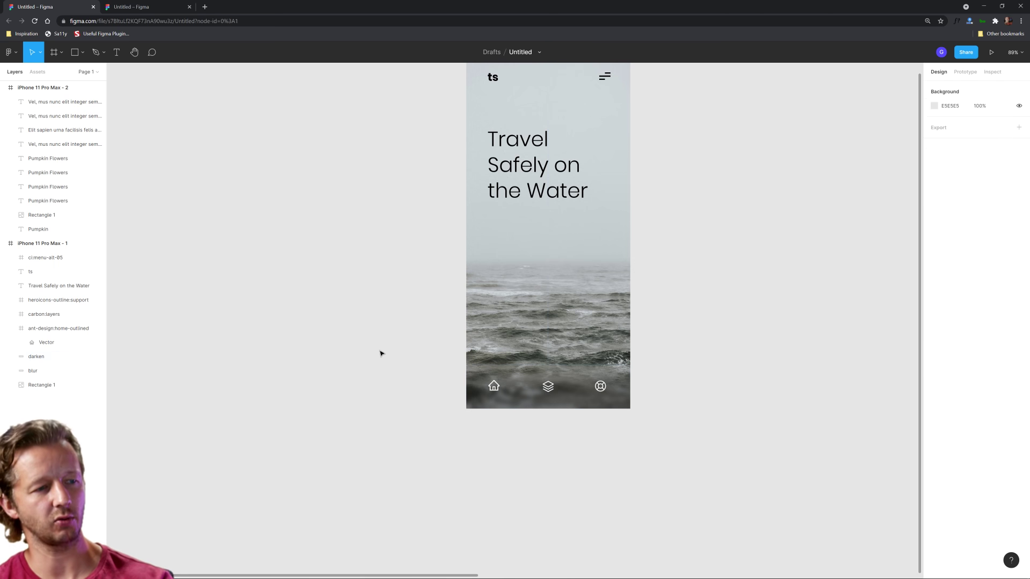
# Extend the blur bar up to 414×120 and the darken overlay to 414×134
pyautogui.scroll(1, 350, 309)
pyautogui.scroll(-2, 345, 302)
pyautogui.scroll(2, 333, 364)
pyautogui.scroll(5, 375, 392)
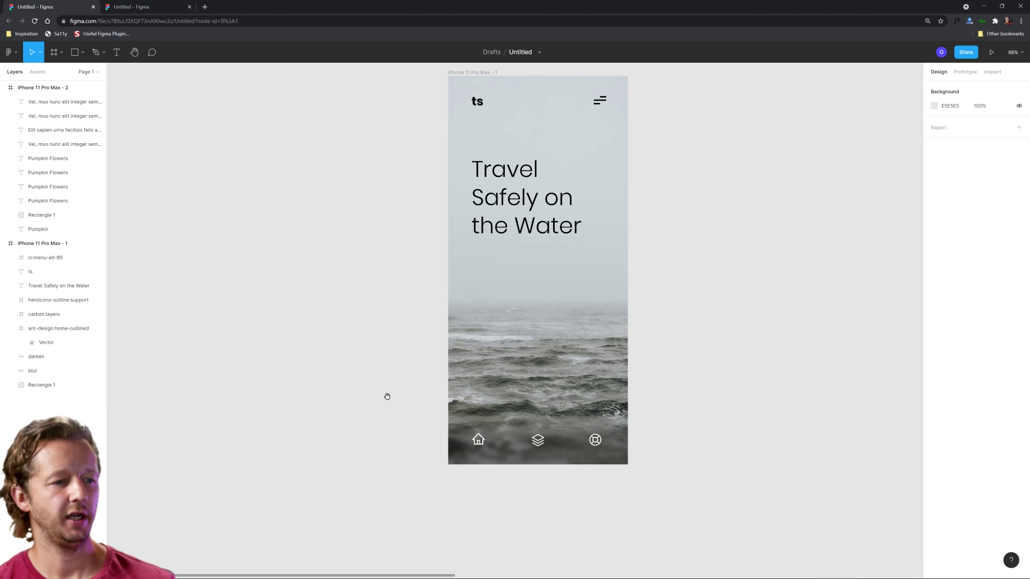
pyautogui.click(47, 371)
pyautogui.moveTo(542, 394)
pyautogui.mouseDown()
pyautogui.moveTo(543, 369)
pyautogui.moveTo(539, 390)
pyautogui.mouseUp()
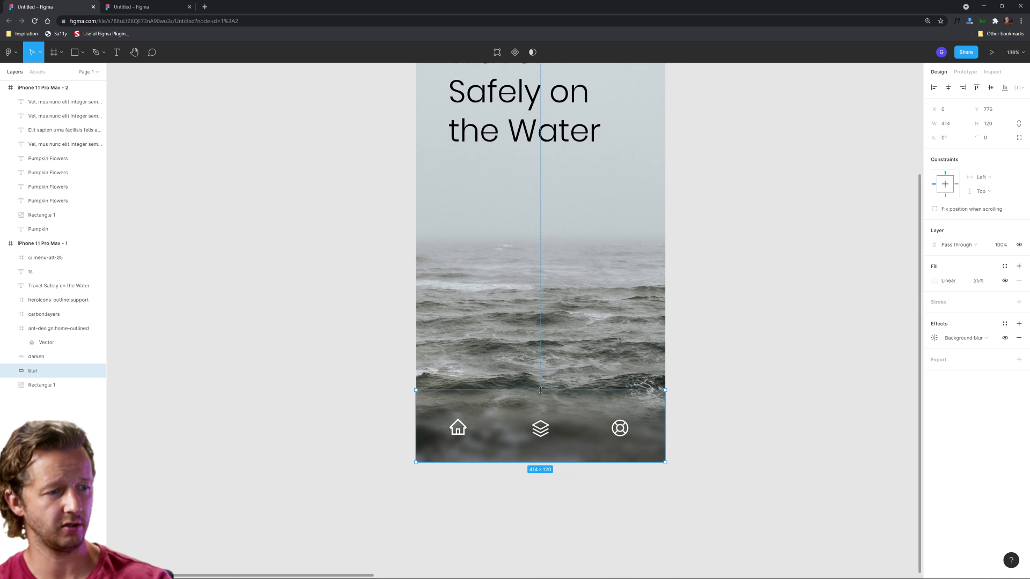
pyautogui.click(568, 395)
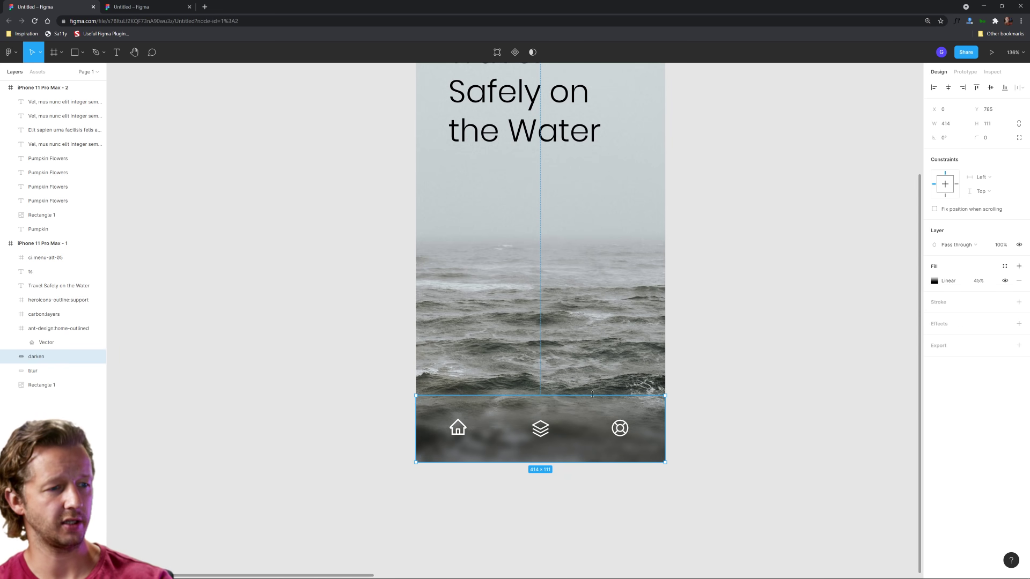
pyautogui.moveTo(577, 395); pyautogui.dragTo(580, 385)
pyautogui.click(740, 343)
# Move the Pumpkin Flowers frame (iPhone 11 Pro Max - 2) beside the Travel Safely frame
pyautogui.scroll(-5, 743, 346)
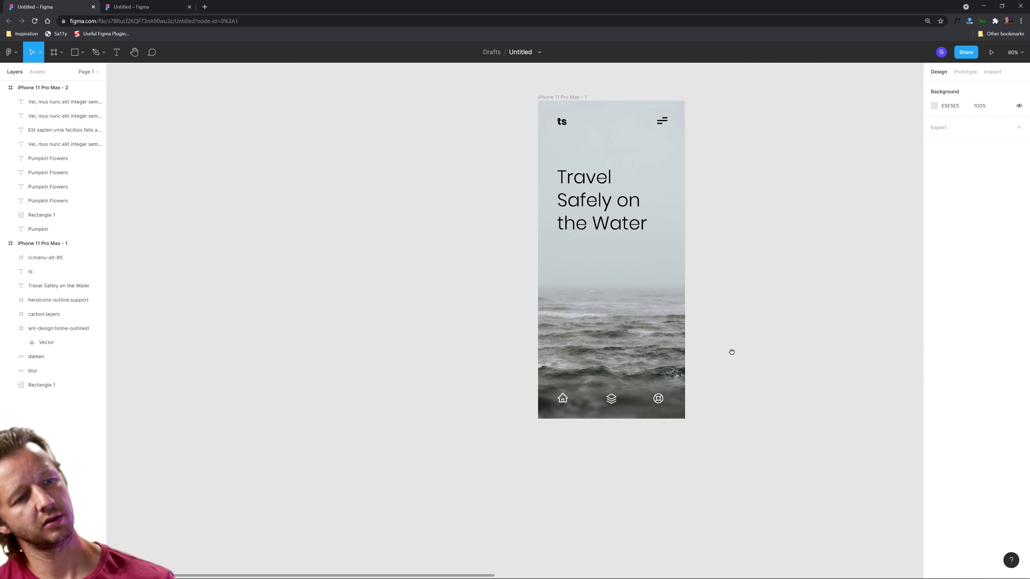
pyautogui.scroll(-2, 724, 356)
pyautogui.hscroll(5, 710, 344)
pyautogui.scroll(-3, 547, 301)
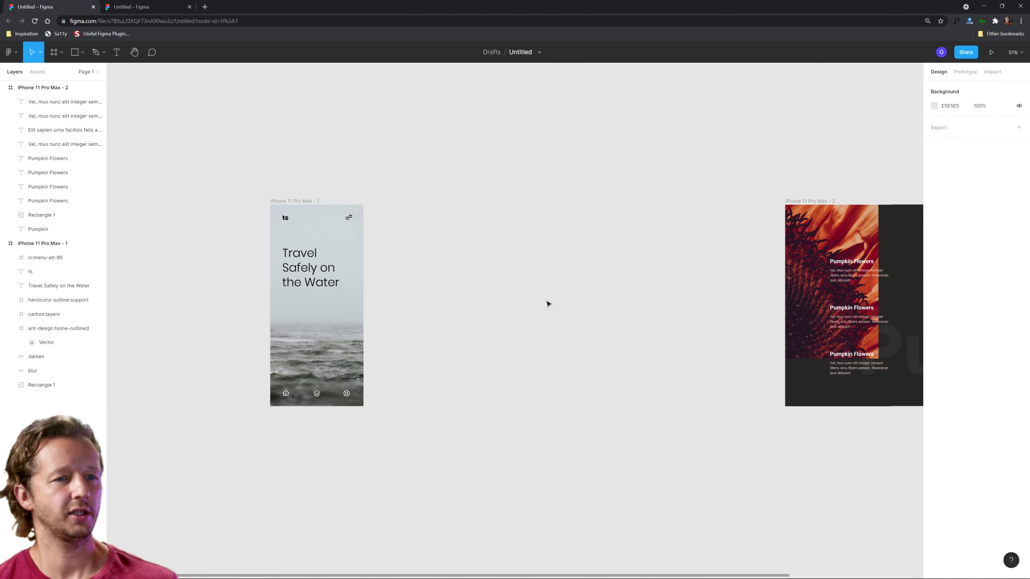
pyautogui.moveTo(771, 213); pyautogui.dragTo(473, 213)
pyautogui.scroll(5, 583, 310)
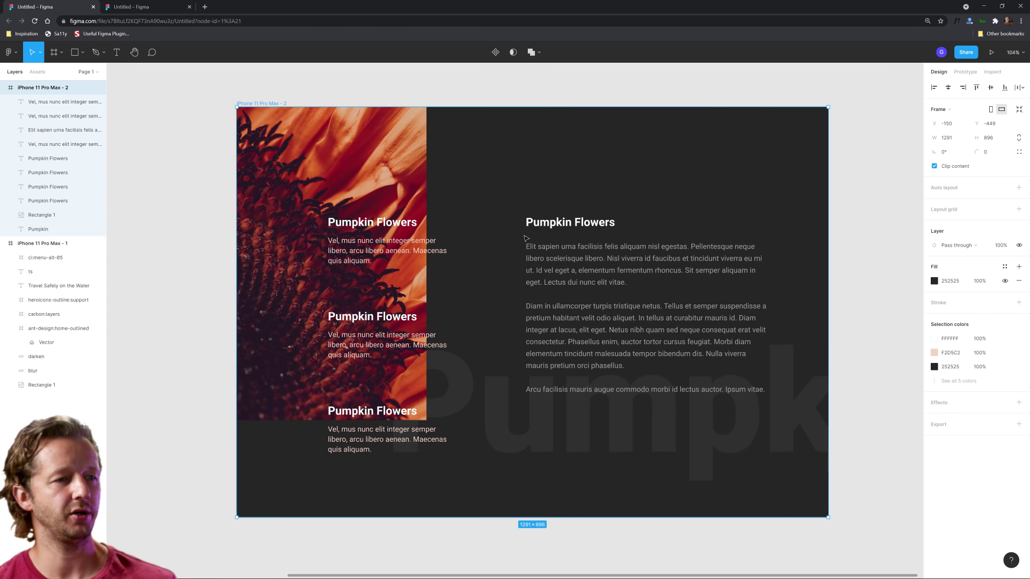
pyautogui.click(334, 96)
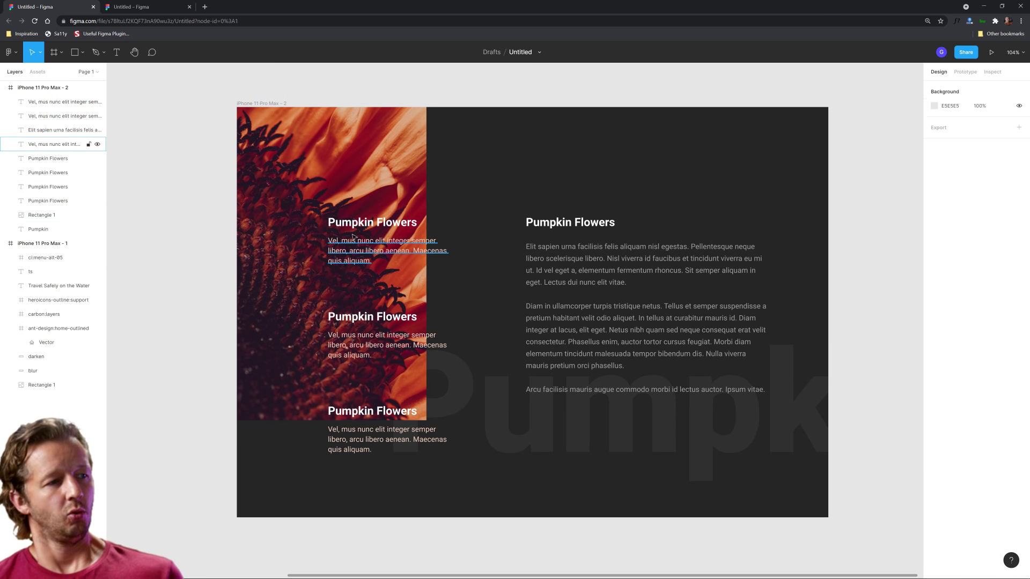
# Inspect the flower photo, the Pumpkin Flowers titles and the three body text blocks
pyautogui.click(361, 187)
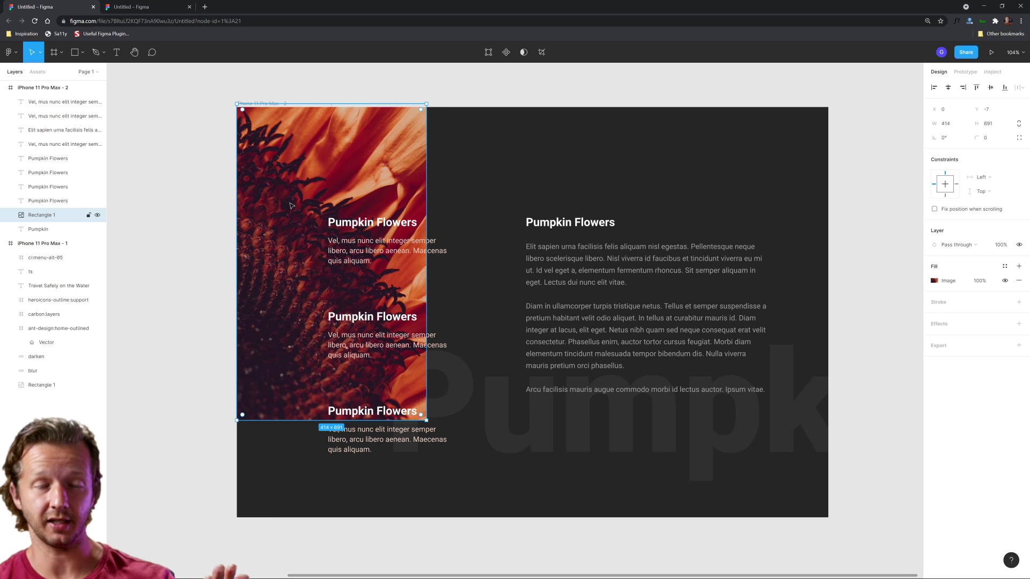
pyautogui.click(356, 228)
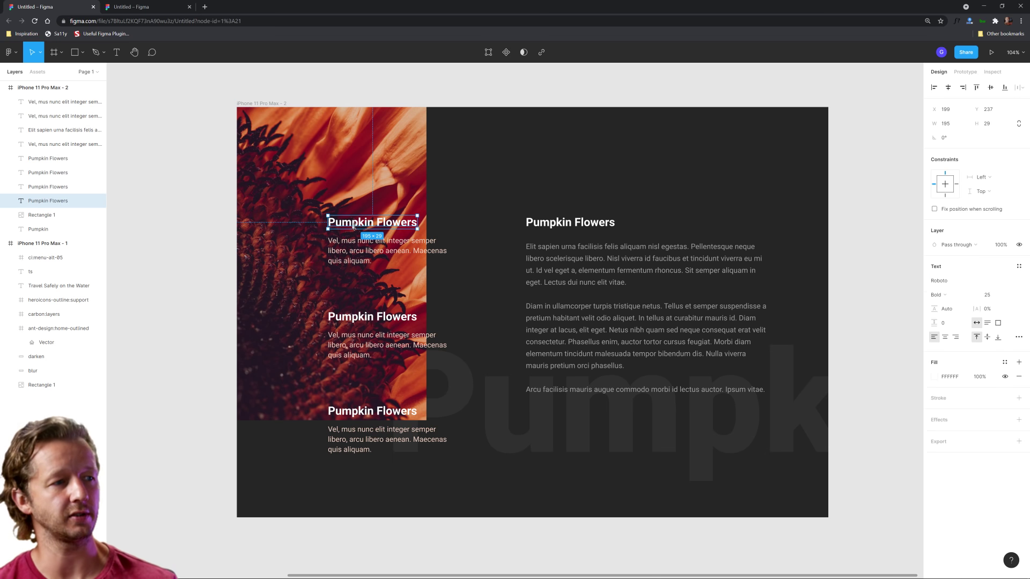
pyautogui.click(360, 246)
pyautogui.click(364, 292)
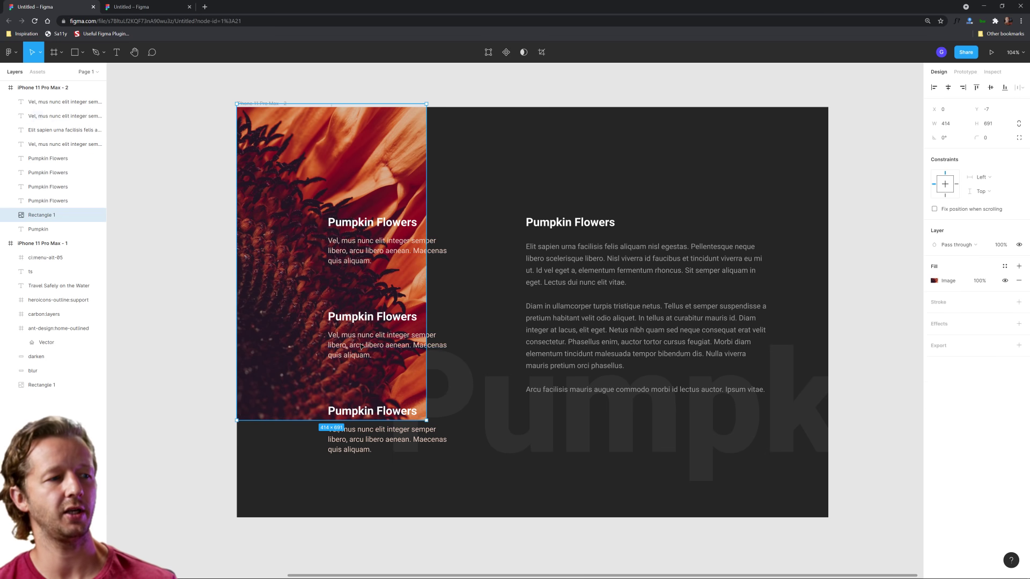
pyautogui.click(370, 343)
pyautogui.click(373, 434)
pyautogui.click(374, 418)
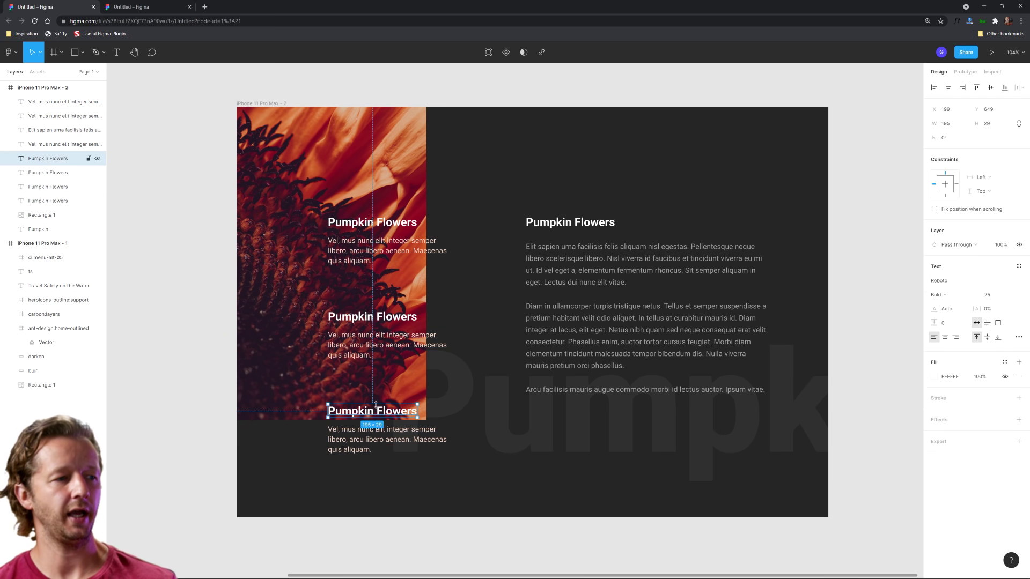
pyautogui.click(374, 343)
pyautogui.click(365, 251)
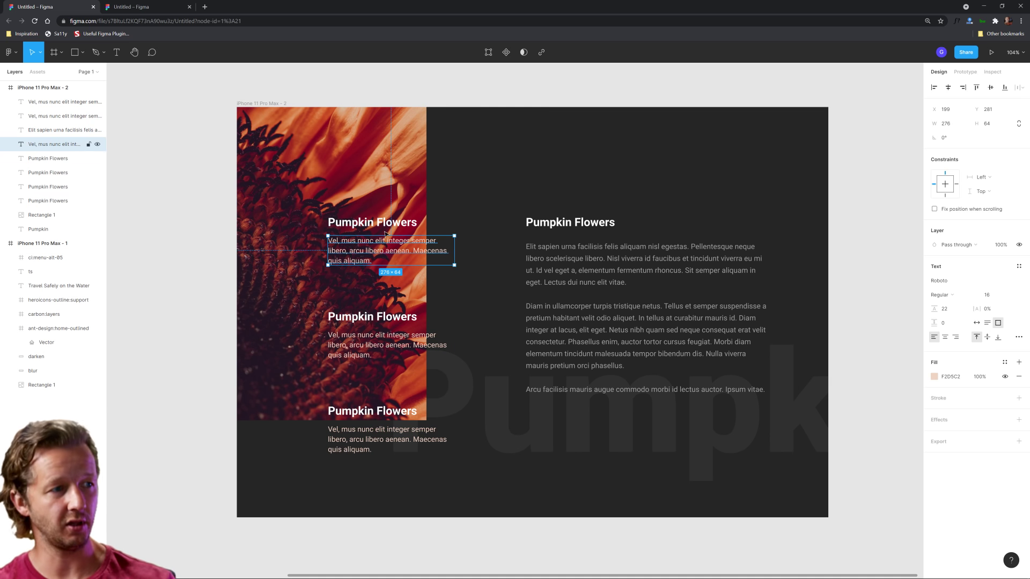
pyautogui.click(188, 190)
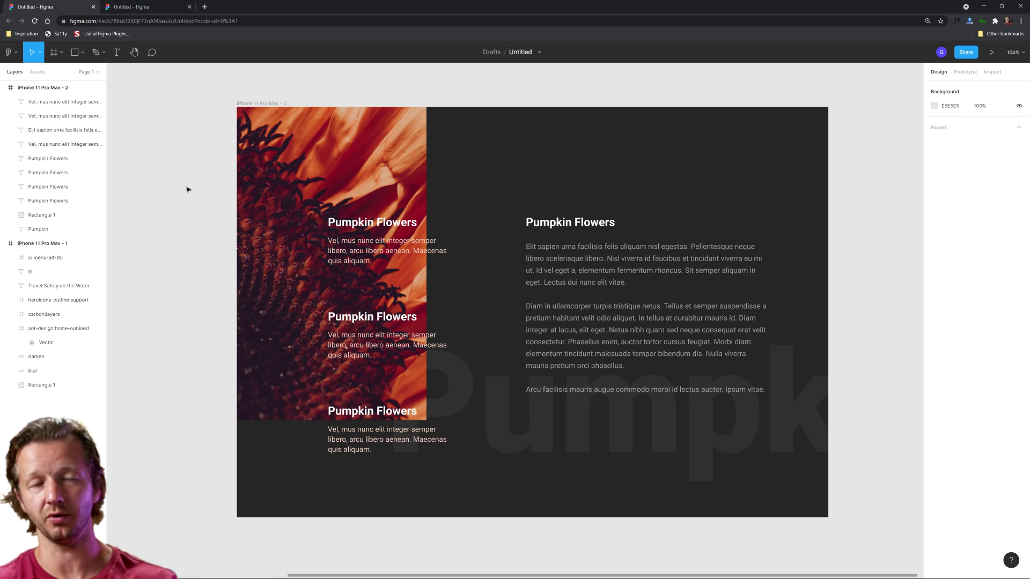
# Draw a 364×165 rectangle behind the first text block, round it to 12, and add an effect
pyautogui.click(74, 53)
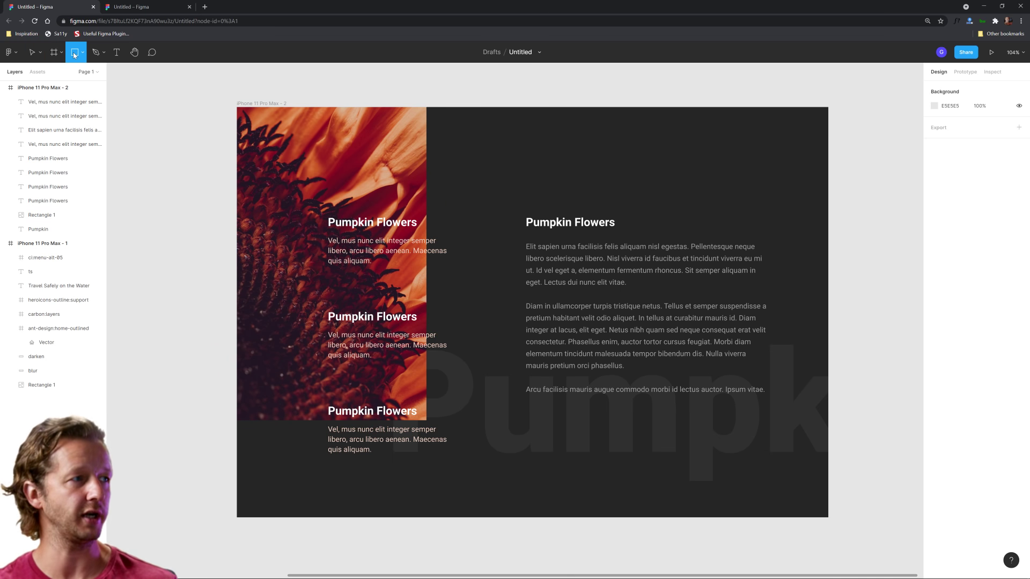
pyautogui.moveTo(312, 204)
pyautogui.mouseDown()
pyautogui.moveTo(502, 276)
pyautogui.moveTo(478, 278)
pyautogui.mouseUp()
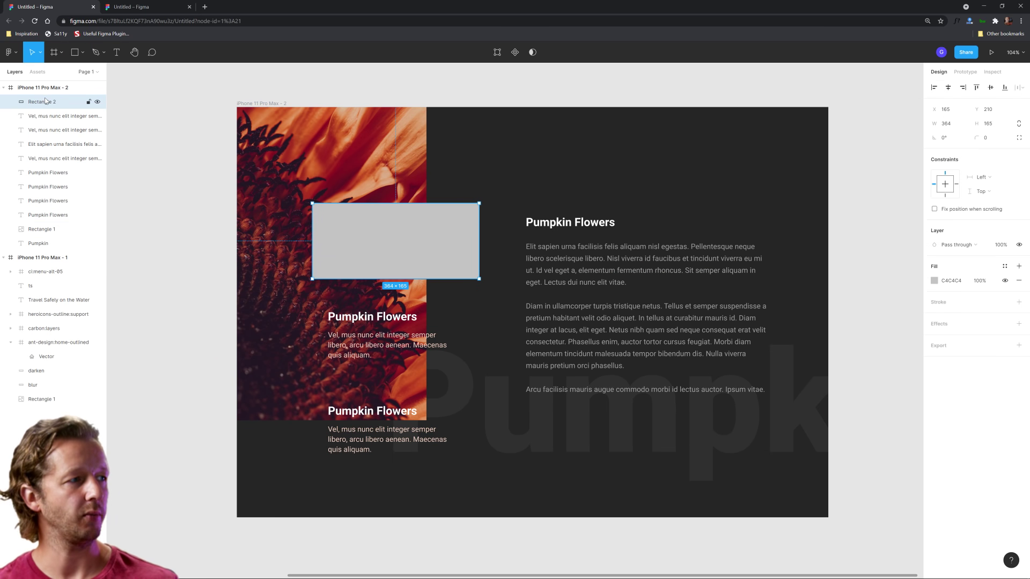
pyautogui.moveTo(45, 102); pyautogui.dragTo(46, 221)
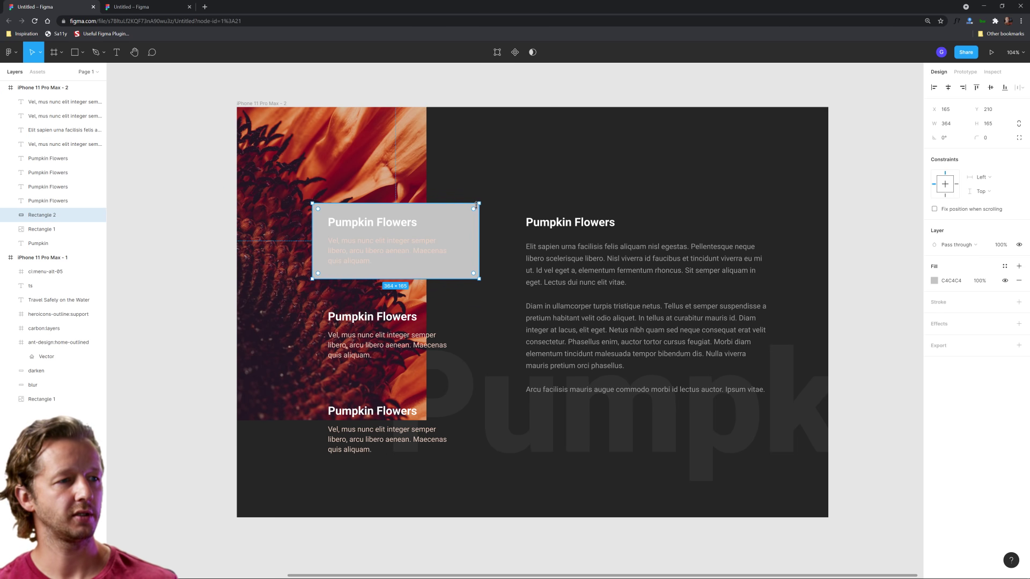
pyautogui.moveTo(475, 205); pyautogui.dragTo(476, 213)
pyautogui.click(193, 208)
pyautogui.click(464, 217)
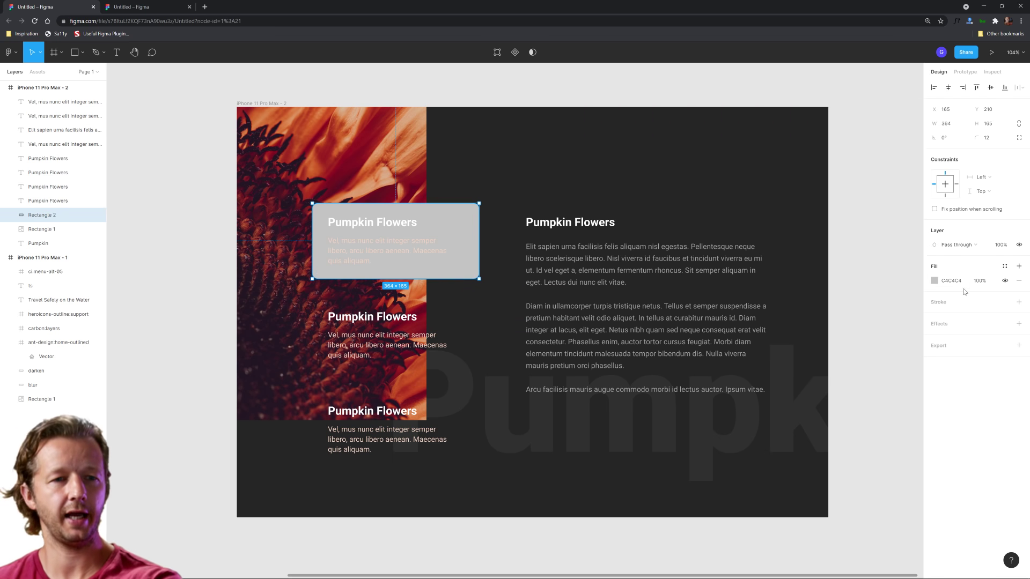
pyautogui.click(1019, 324)
# Change the card's effect to a stronger Background blur and set its C4C4C4 fill to 50%
pyautogui.click(957, 336)
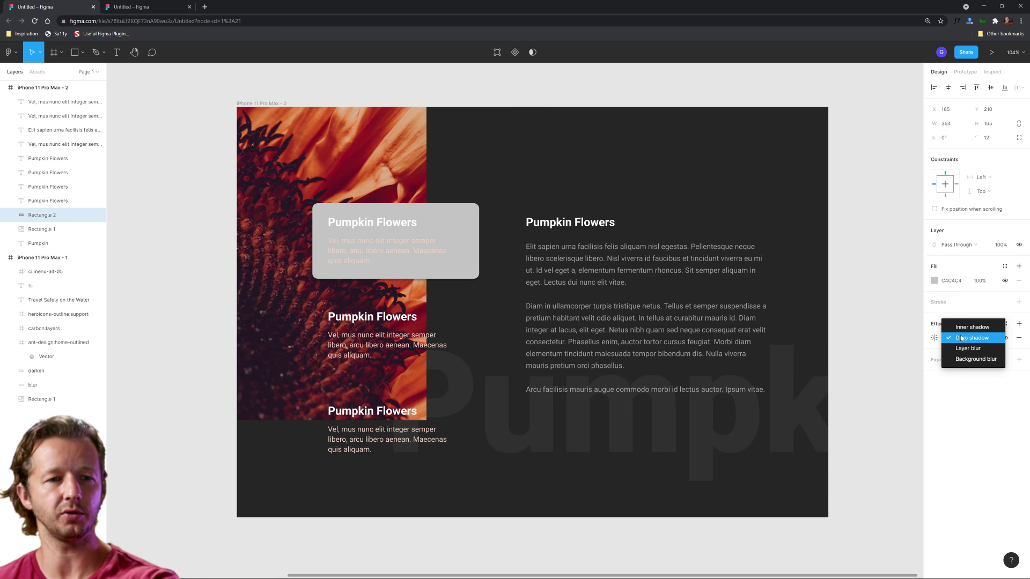
pyautogui.click(978, 360)
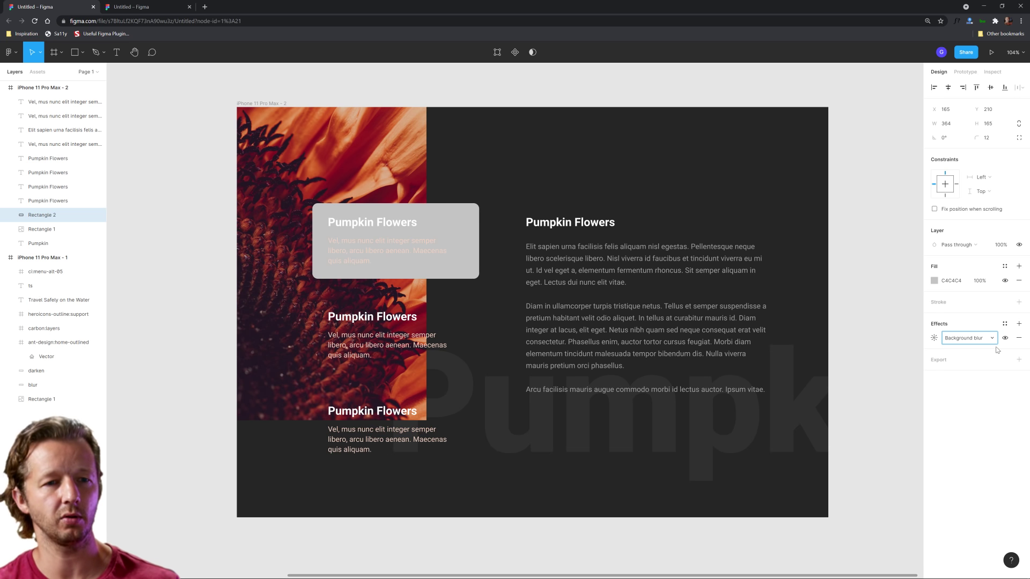
pyautogui.click(978, 280)
pyautogui.press('Down')
pyautogui.press('Down')
pyautogui.press('Down')
pyautogui.press('Down')
pyautogui.press('Down')
pyautogui.press('Down')
pyautogui.press('Down')
pyautogui.press('Down')
pyautogui.press('Down')
pyautogui.press('Down')
pyautogui.press('Down')
pyautogui.press('Down')
pyautogui.press('Down')
pyautogui.press('Down')
pyautogui.press('Down')
pyautogui.press('Down')
pyautogui.press('Down')
pyautogui.press('Down')
pyautogui.press('Down')
pyautogui.press('Down')
pyautogui.press('Down')
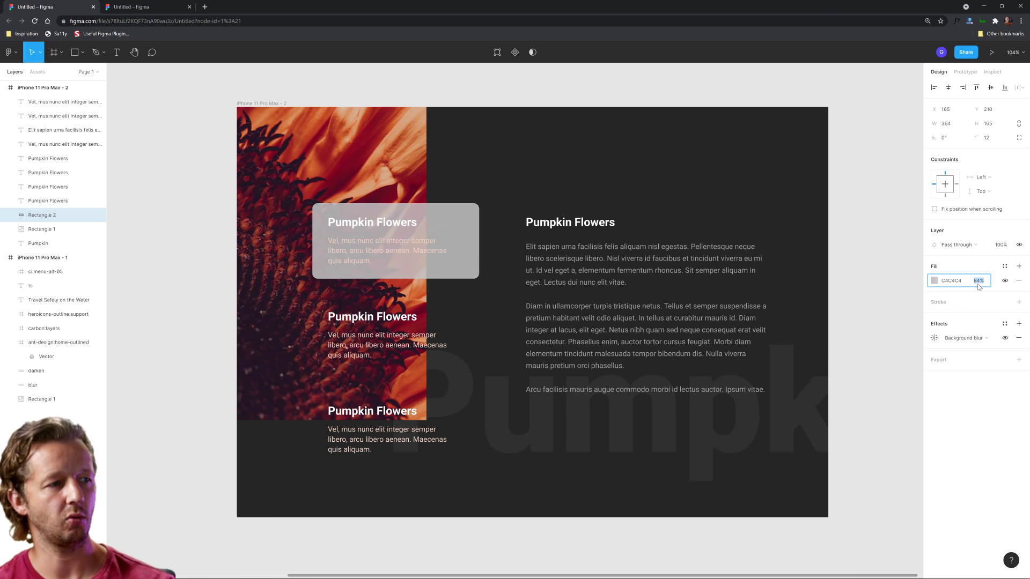
pyautogui.click(934, 338)
pyautogui.click(845, 361)
pyautogui.press('Up')
pyautogui.press('Up')
pyautogui.press('Up')
pyautogui.press('Up')
pyautogui.press('Up')
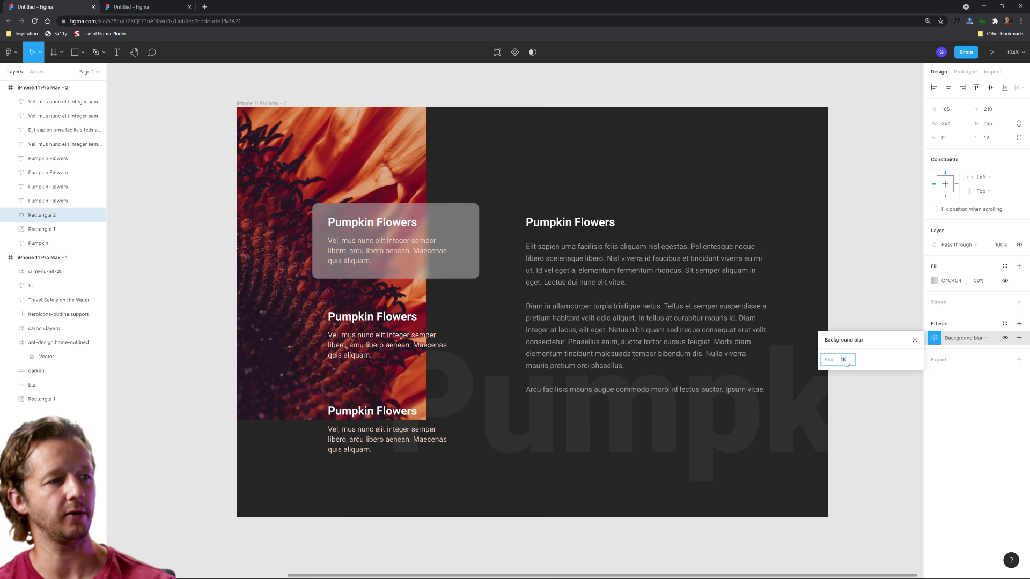
pyautogui.click(905, 436)
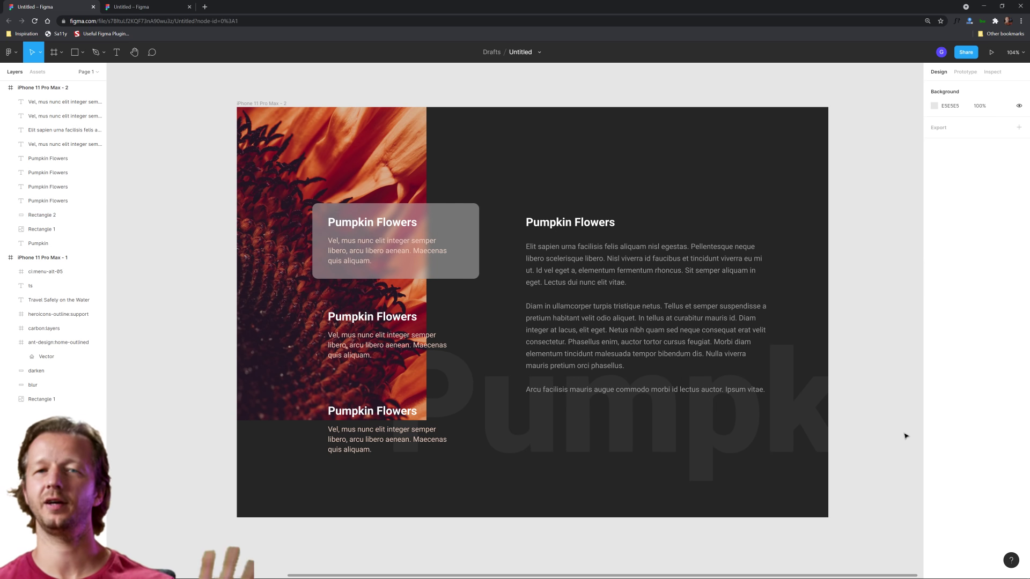
pyautogui.click(465, 227)
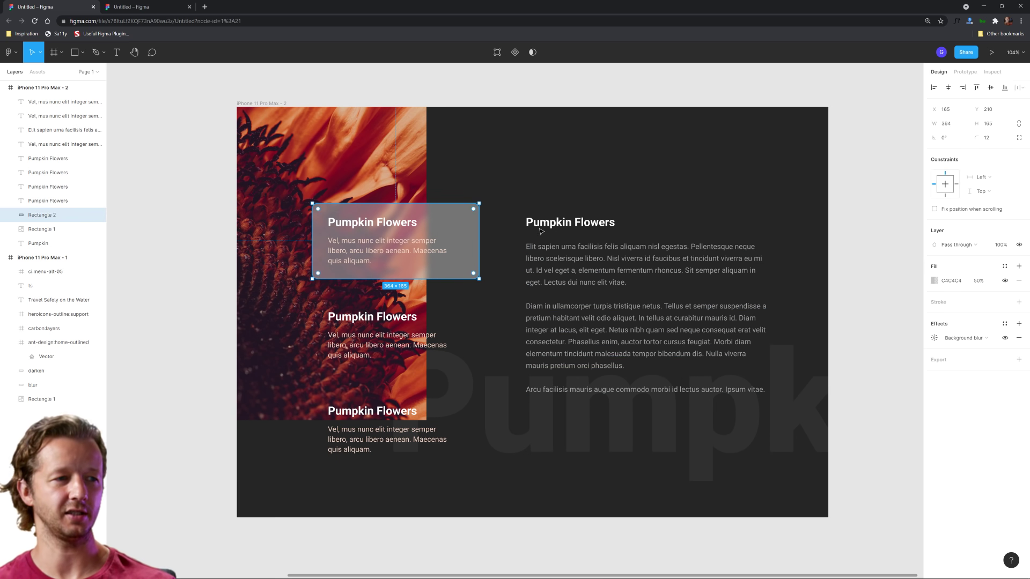
pyautogui.click(933, 281)
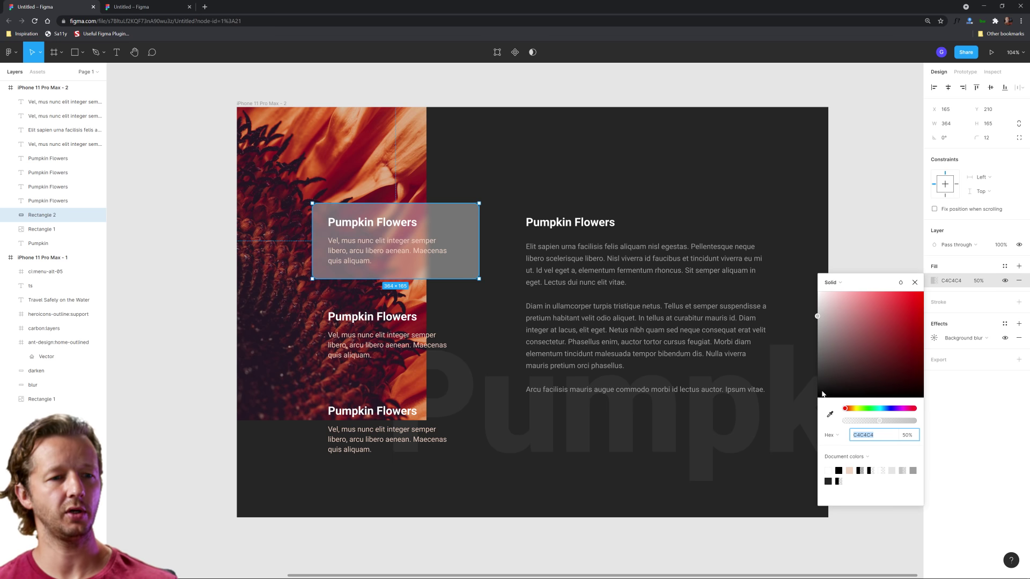
# Set the card fill to the sampled dark 252525 and lower its opacity to 34%
pyautogui.click(830, 414)
pyautogui.click(522, 174)
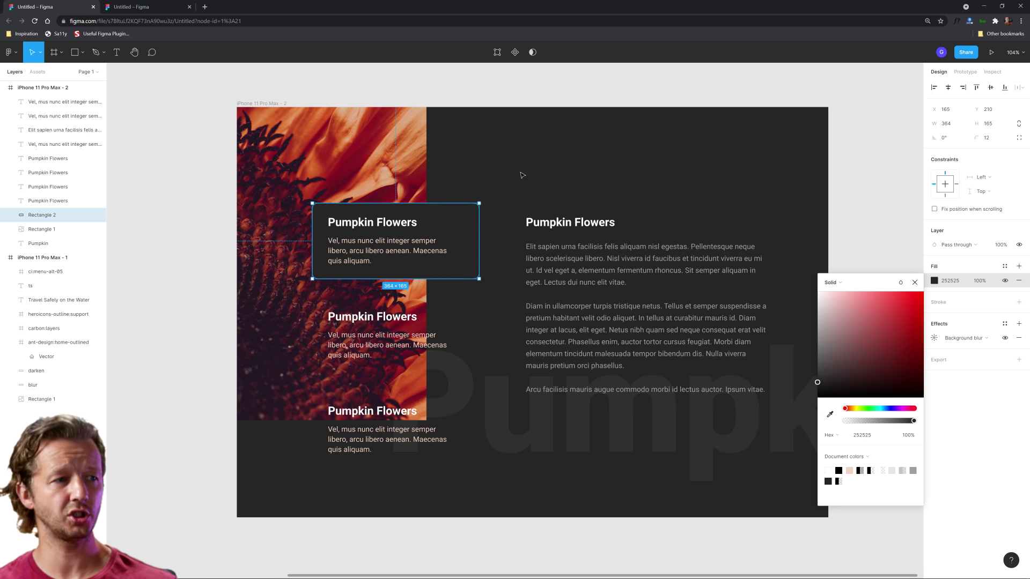
pyautogui.click(981, 281)
pyautogui.press('Down')
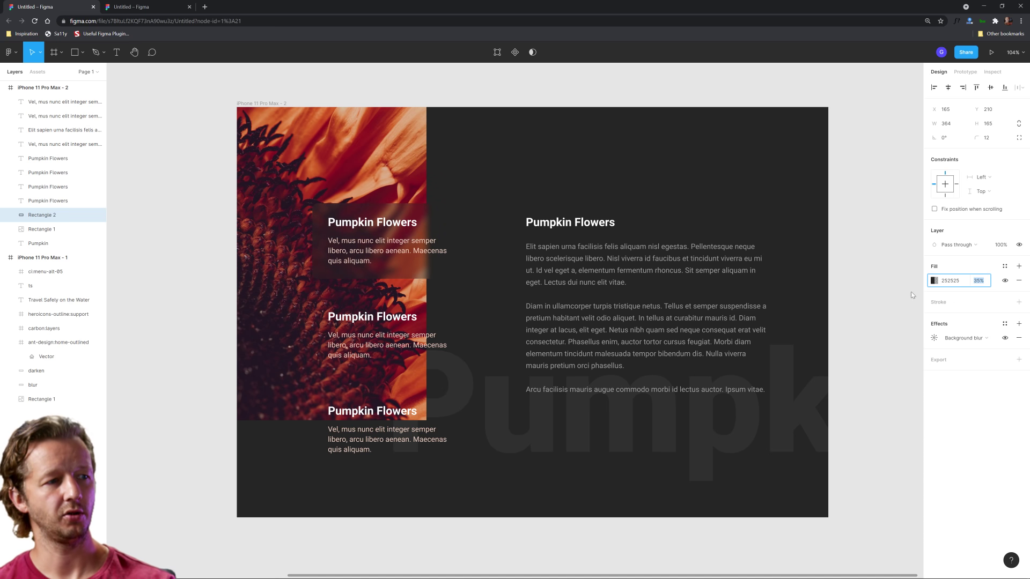
pyautogui.press('Down')
# Resize the card around its centre and lighten its fill to 373737
pyautogui.moveTo(480, 280); pyautogui.dragTo(486, 281)
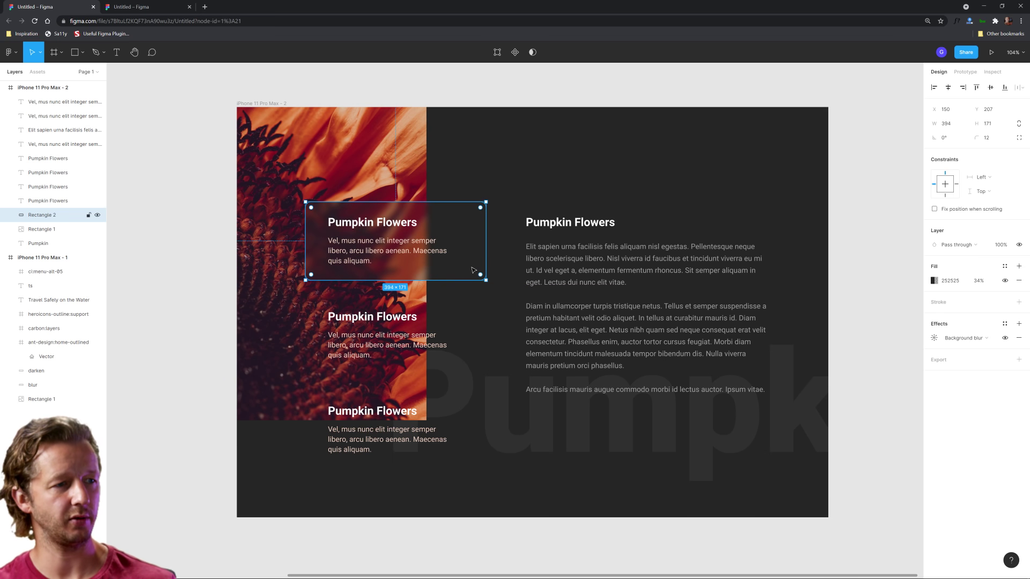
pyautogui.moveTo(486, 272); pyautogui.dragTo(475, 273)
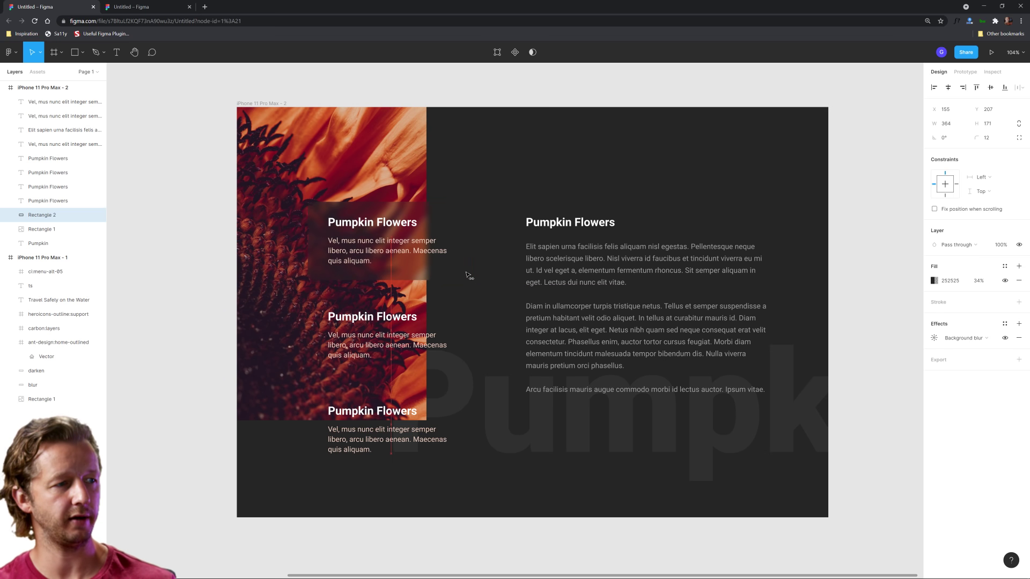
pyautogui.click(541, 175)
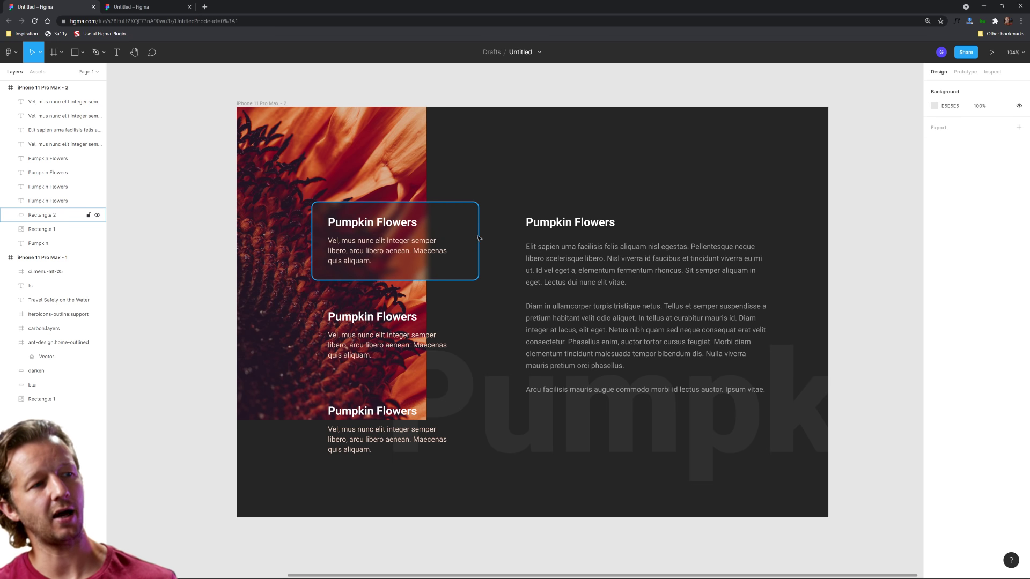
pyautogui.click(457, 230)
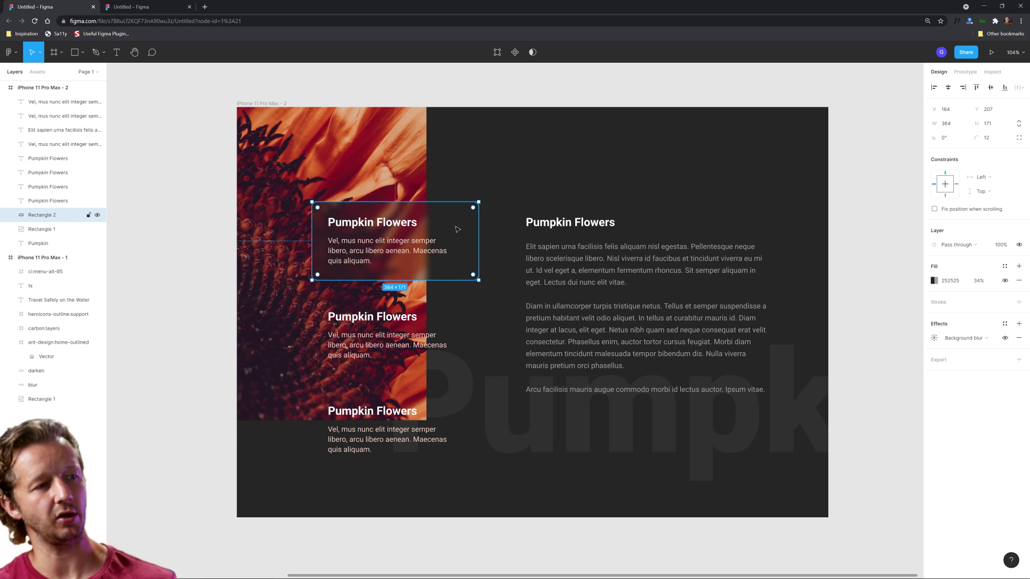
pyautogui.click(934, 281)
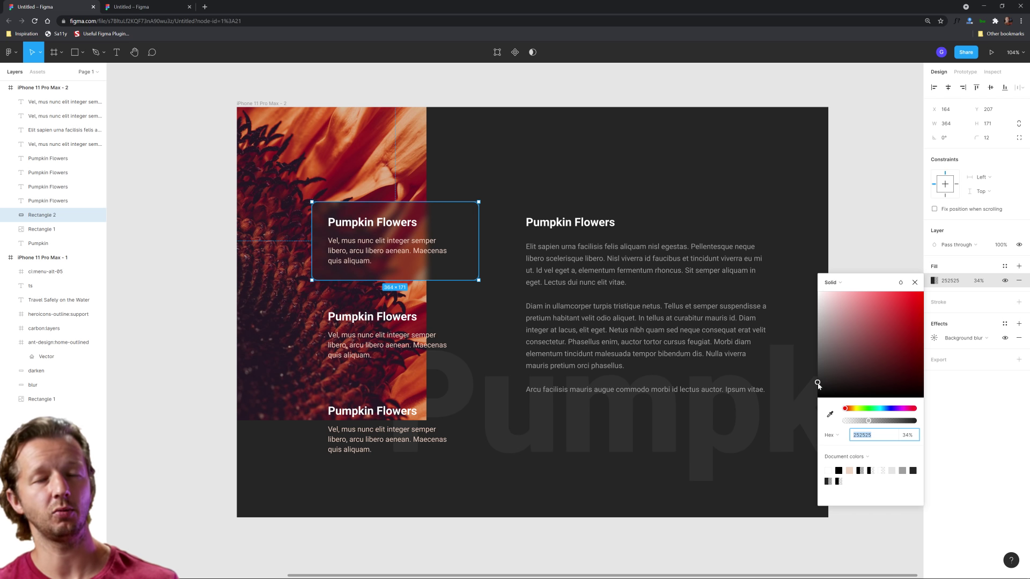
pyautogui.moveTo(818, 385); pyautogui.dragTo(806, 381)
pyautogui.click(579, 145)
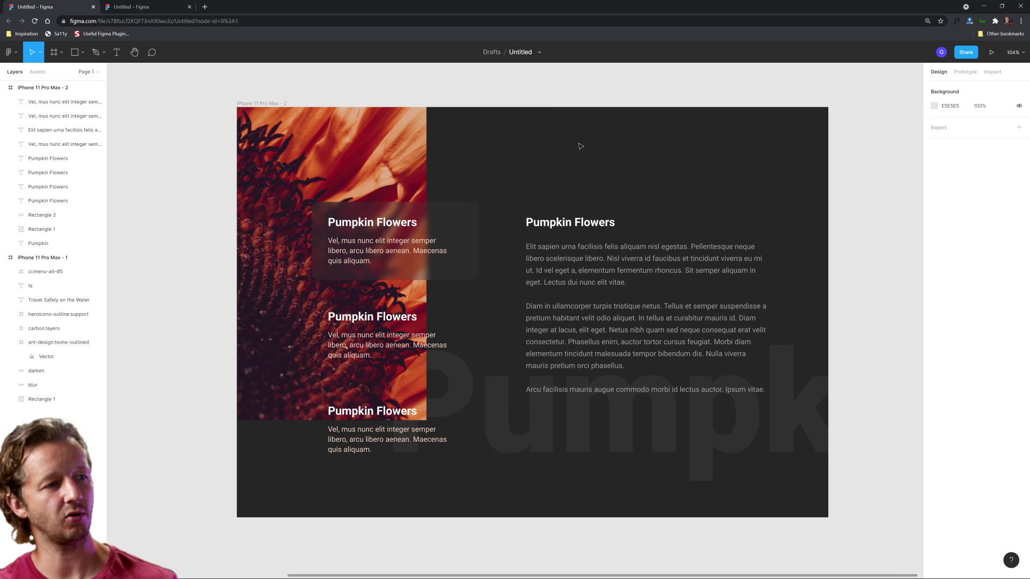
pyautogui.scroll(2, 443, 260)
pyautogui.scroll(2, 443, 261)
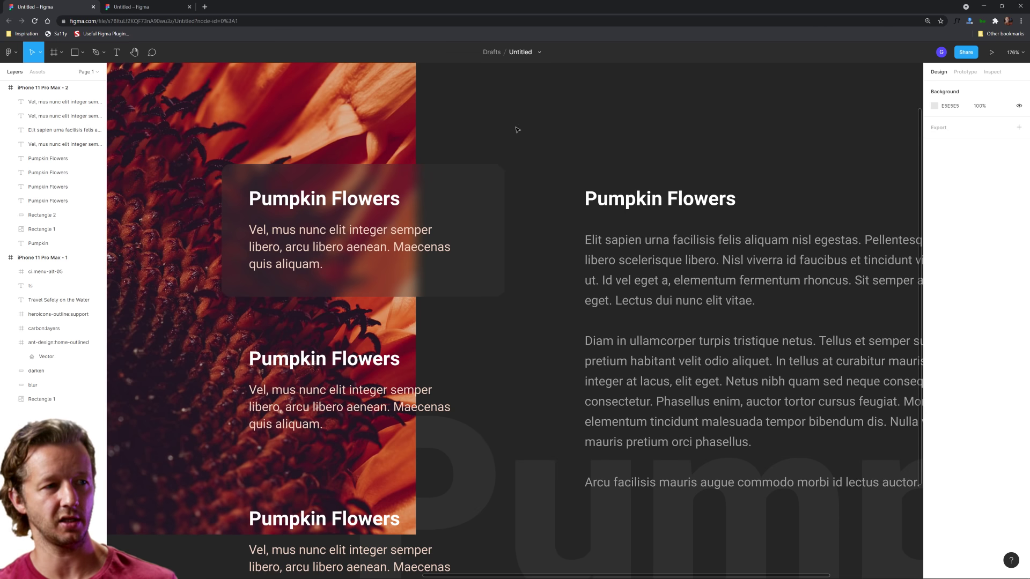
pyautogui.scroll(-3, 552, 220)
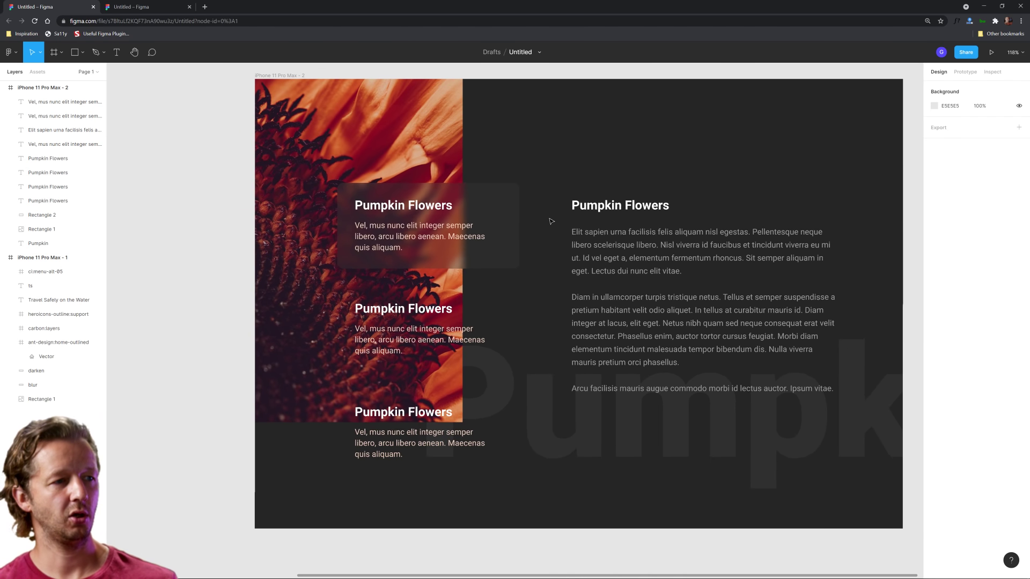
pyautogui.click(508, 208)
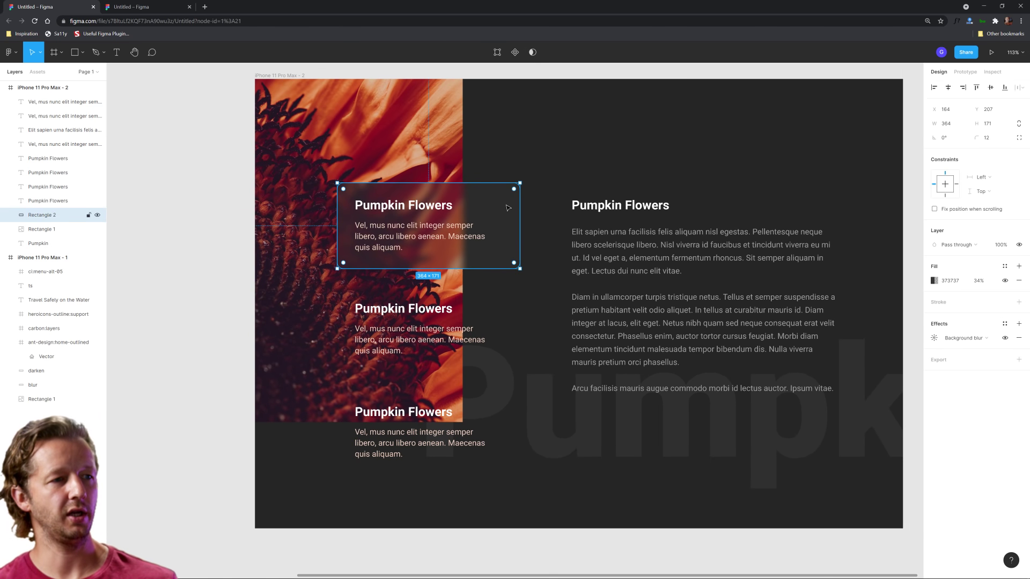
pyautogui.click(97, 216)
pyautogui.click(97, 215)
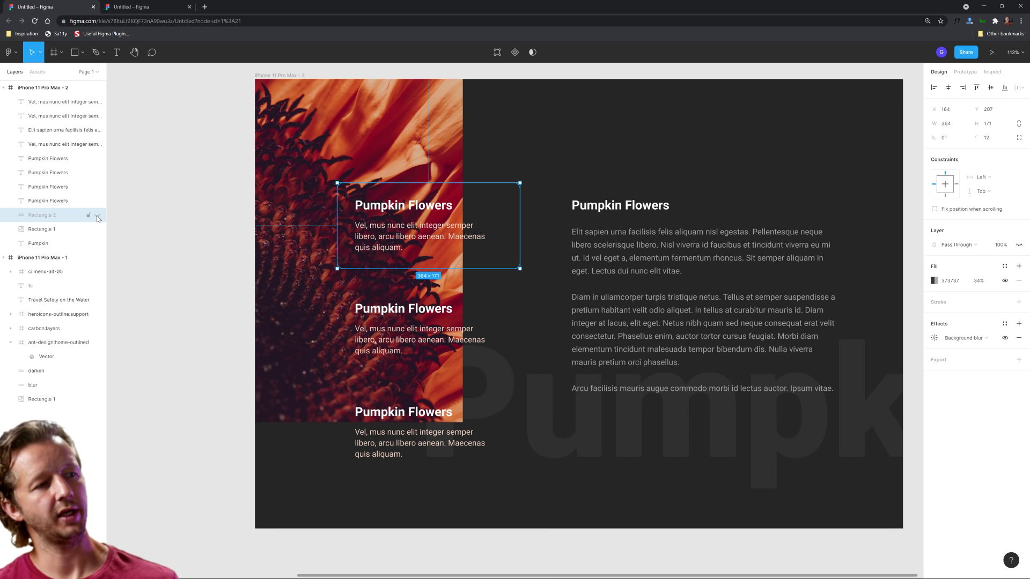
pyautogui.click(97, 215)
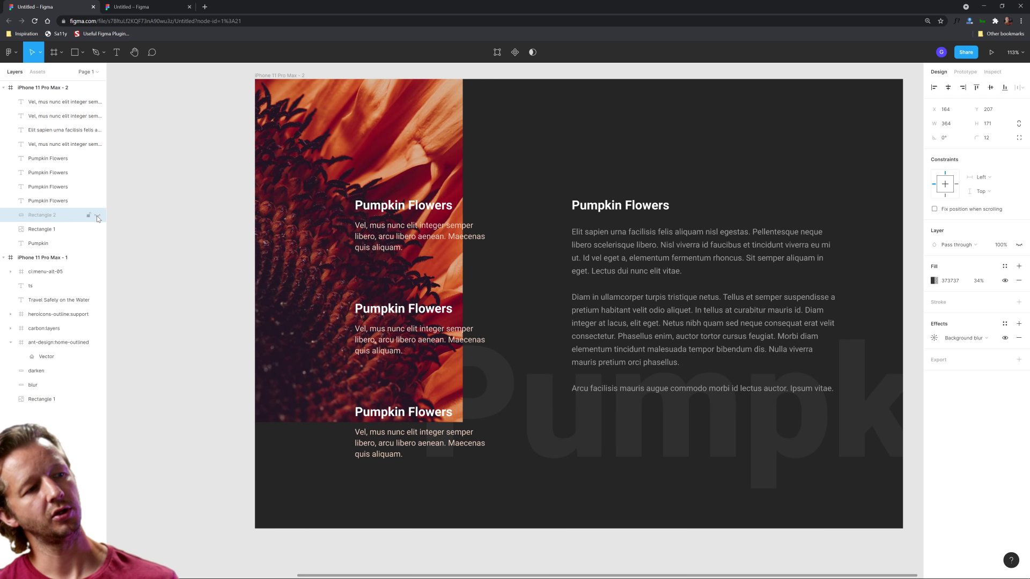
pyautogui.click(97, 216)
pyautogui.click(97, 215)
pyautogui.click(97, 216)
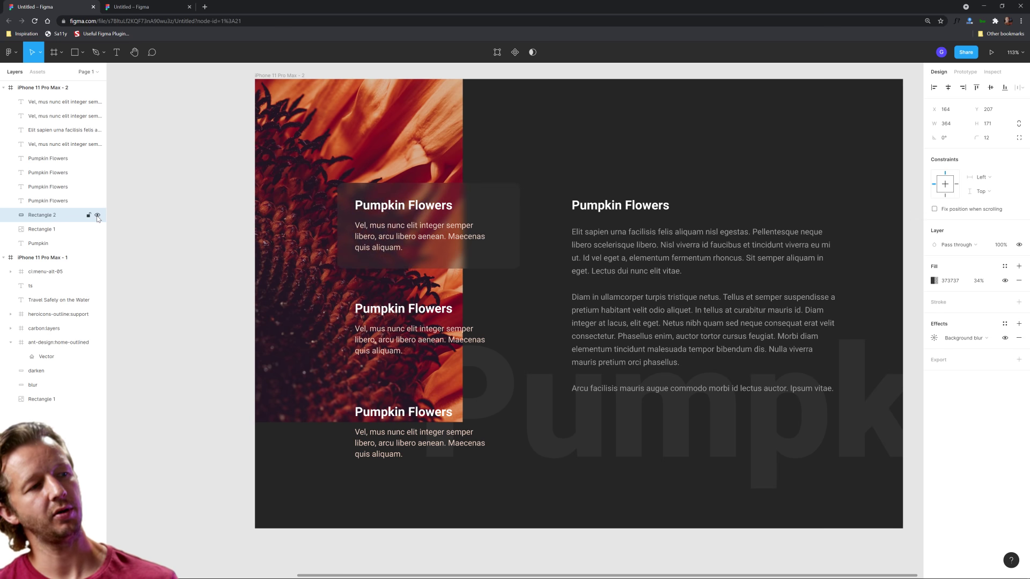
pyautogui.click(97, 216)
pyautogui.click(97, 216)
pyautogui.click(97, 216)
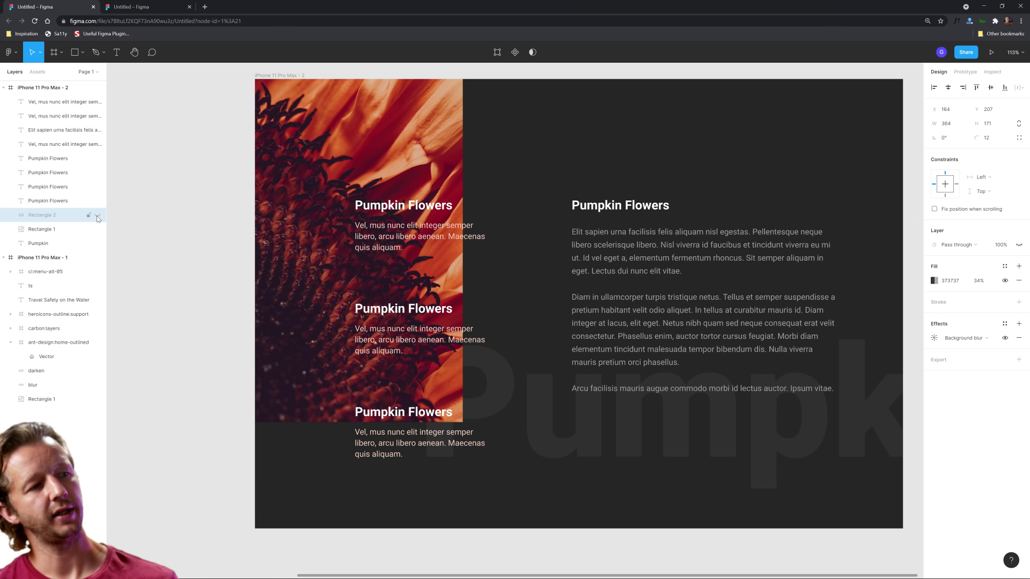
pyautogui.click(97, 216)
pyautogui.click(97, 215)
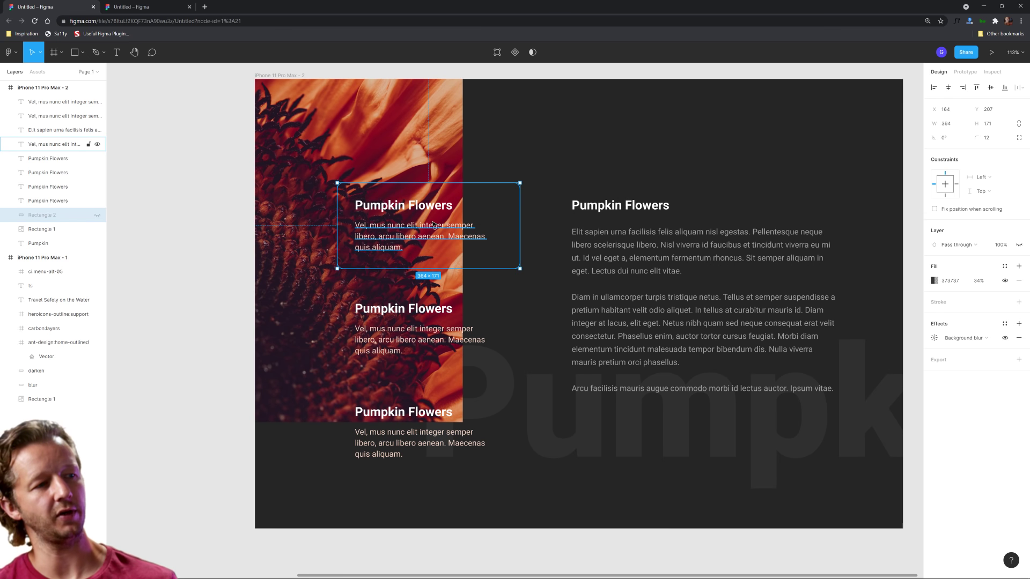
pyautogui.scroll(5, 445, 227)
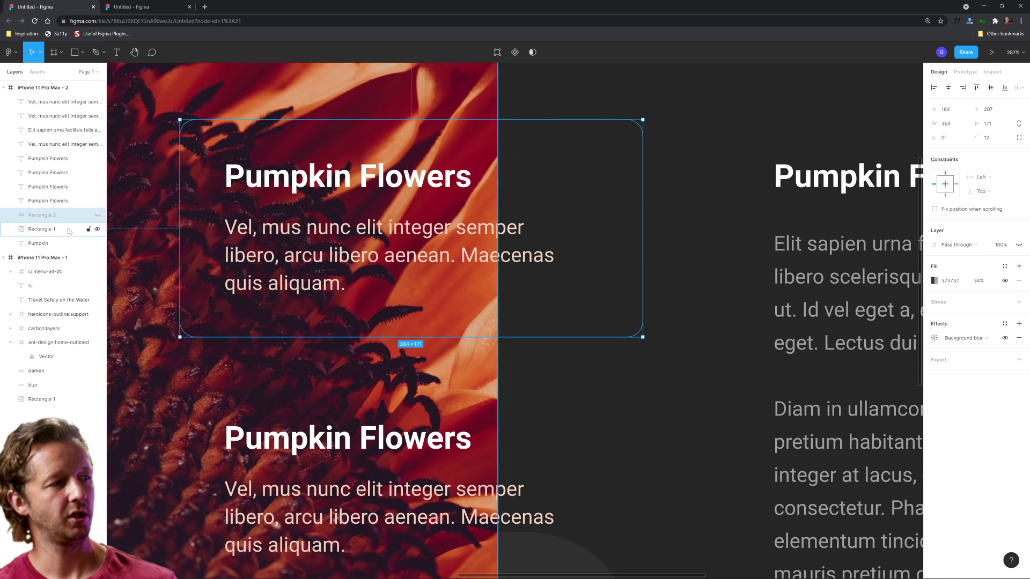
pyautogui.click(97, 216)
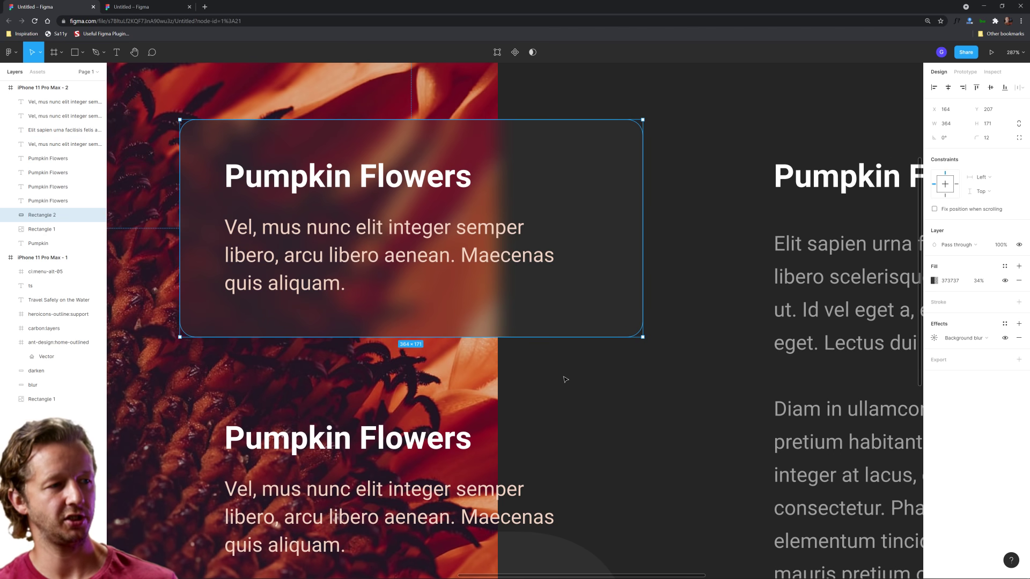
pyautogui.scroll(-10, 565, 380)
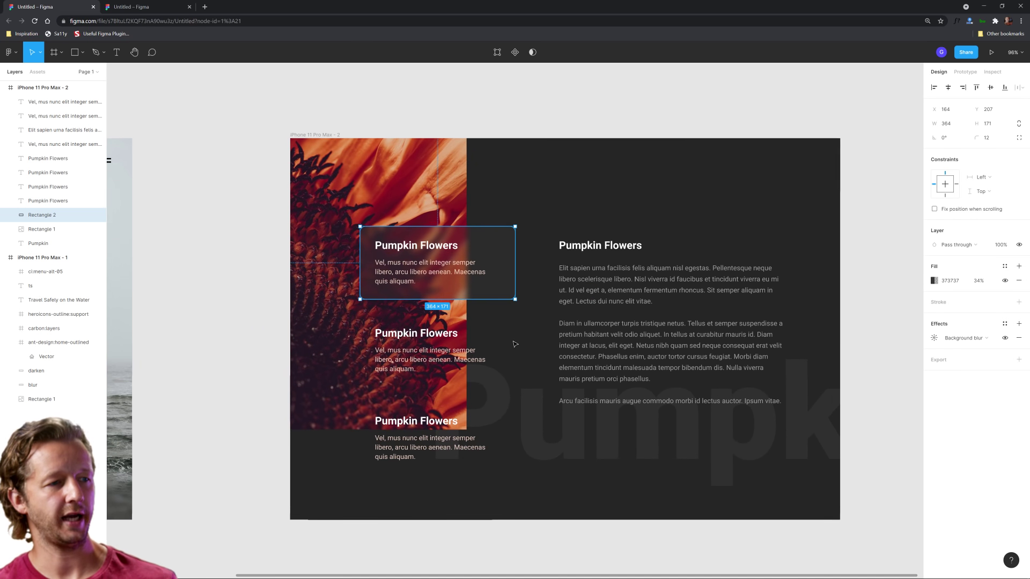
# Delete the middle and bottom headings and paragraphs at 100% zoom
pyautogui.hotkey('shift', '0')
pyautogui.click(415, 332)
pyautogui.keyDown('shift'); pyautogui.click(411, 359); pyautogui.keyUp('shift')
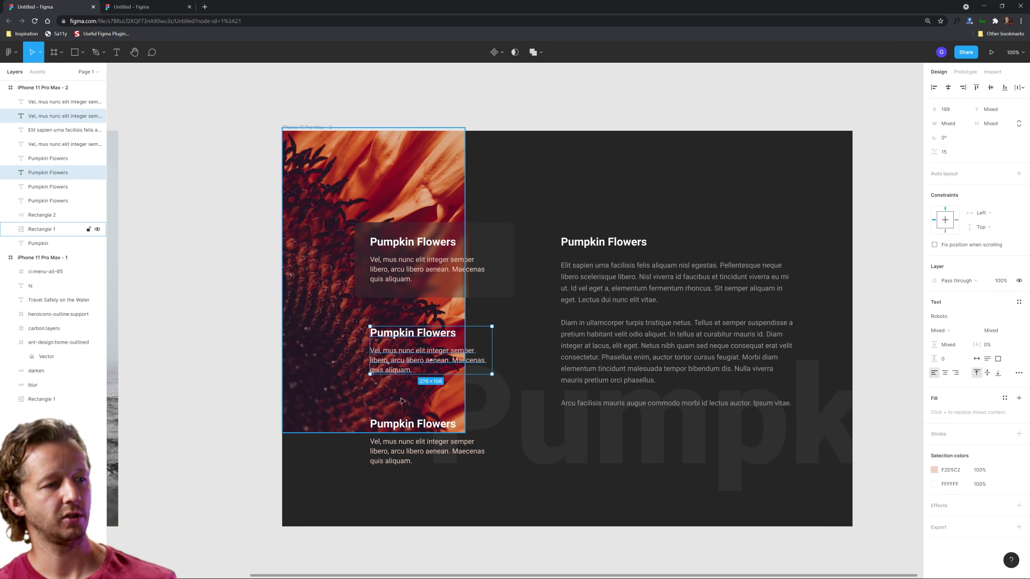
pyautogui.keyDown('shift'); pyautogui.click(413, 424); pyautogui.keyUp('shift')
pyautogui.keyDown('shift'); pyautogui.click(415, 450); pyautogui.keyUp('shift')
pyautogui.press('Delete')
# Duplicate the top heading, paragraph and card rectangle twice, stacking the copies below
pyautogui.click(416, 267)
pyautogui.keyDown('shift'); pyautogui.click(413, 242); pyautogui.keyUp('shift')
pyautogui.keyDown('shift'); pyautogui.click(507, 236); pyautogui.keyUp('shift')
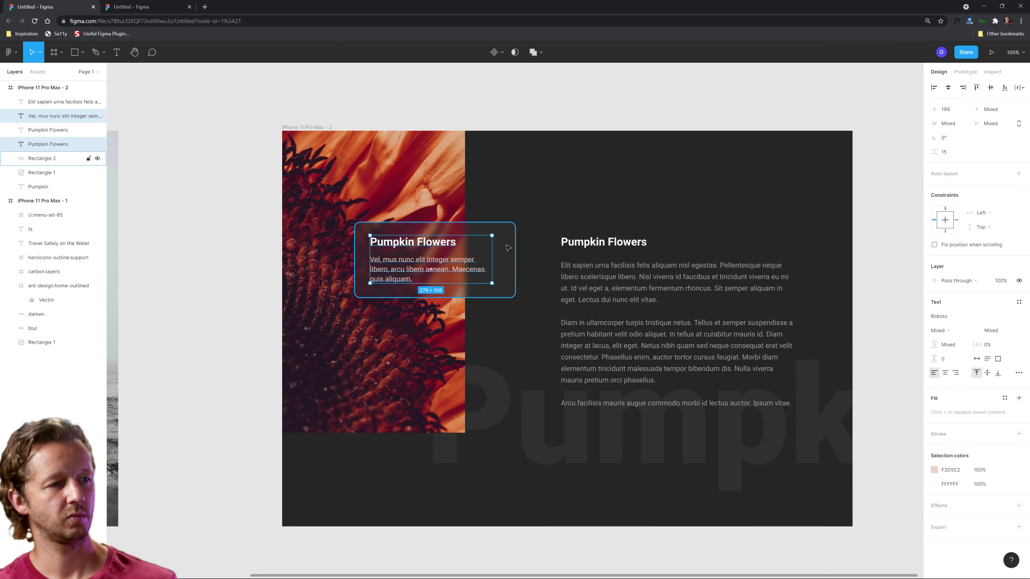
pyautogui.hotkey('ctrl', 'd')
pyautogui.moveTo(429, 278); pyautogui.dragTo(429, 365)
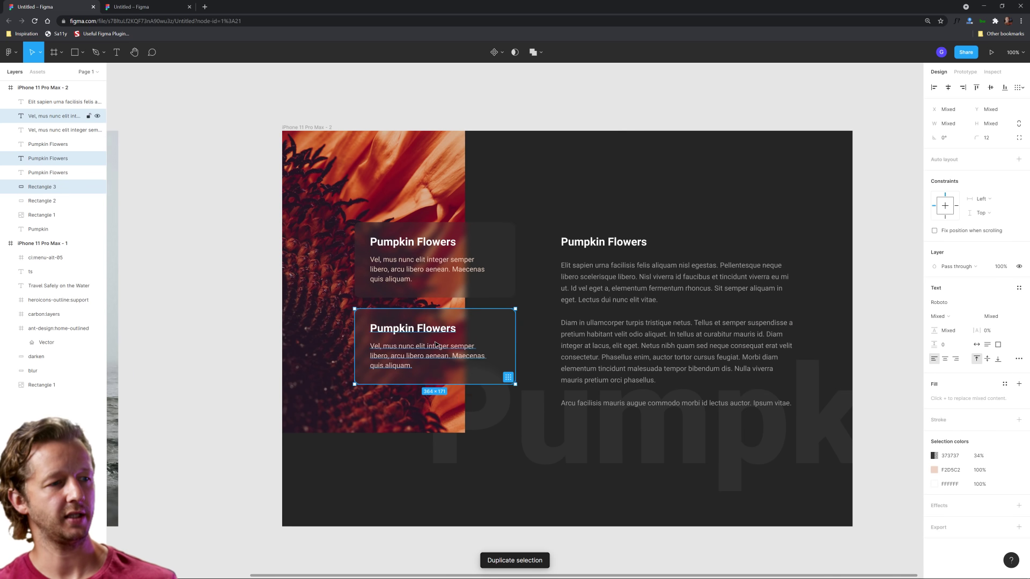
pyautogui.hotkey('ctrl', 'd')
pyautogui.click(539, 194)
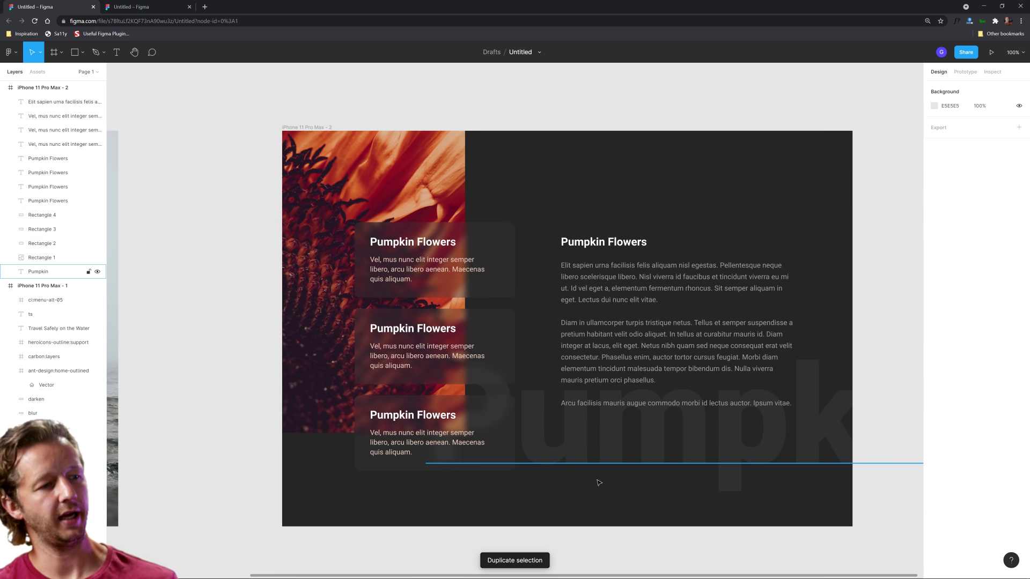
# Select all three card rectangles and check their Background blur settings
pyautogui.moveTo(606, 500); pyautogui.dragTo(532, 452)
pyautogui.scroll(3, 446, 375)
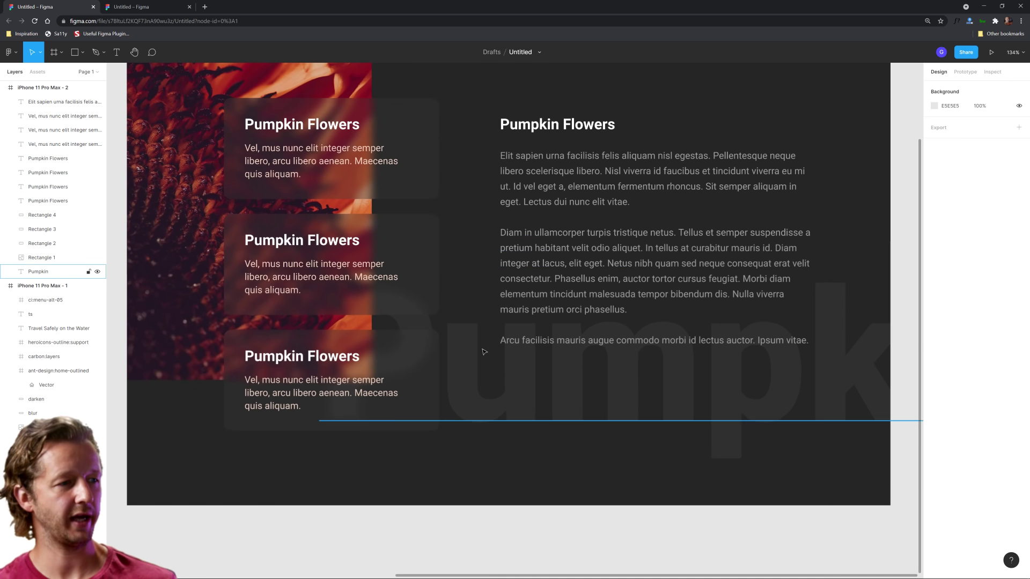
pyautogui.scroll(-5, 563, 290)
pyautogui.moveTo(563, 290); pyautogui.dragTo(523, 315)
pyautogui.scroll(1, 485, 274)
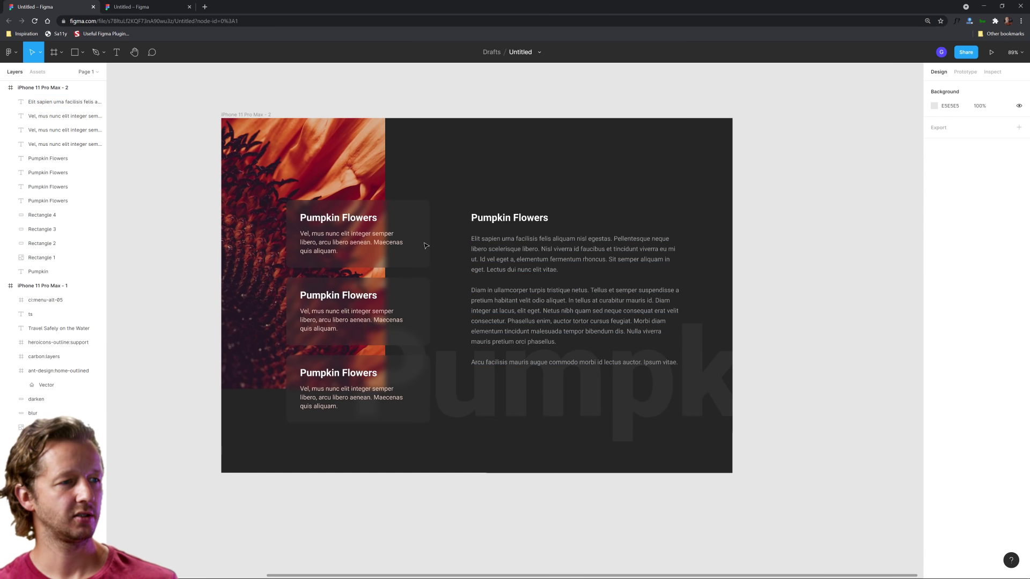
pyautogui.click(418, 226)
pyautogui.keyDown('shift'); pyautogui.click(418, 303); pyautogui.keyUp('shift')
pyautogui.keyDown('shift'); pyautogui.click(417, 378); pyautogui.keyUp('shift')
pyautogui.keyDown('shift'); pyautogui.click(417, 378); pyautogui.keyUp('shift')
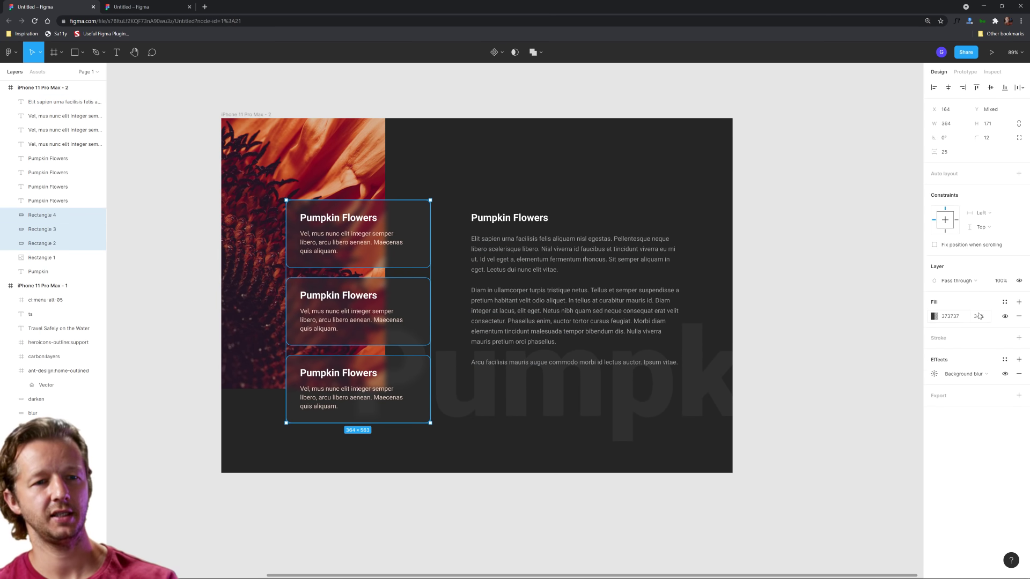
pyautogui.click(934, 373)
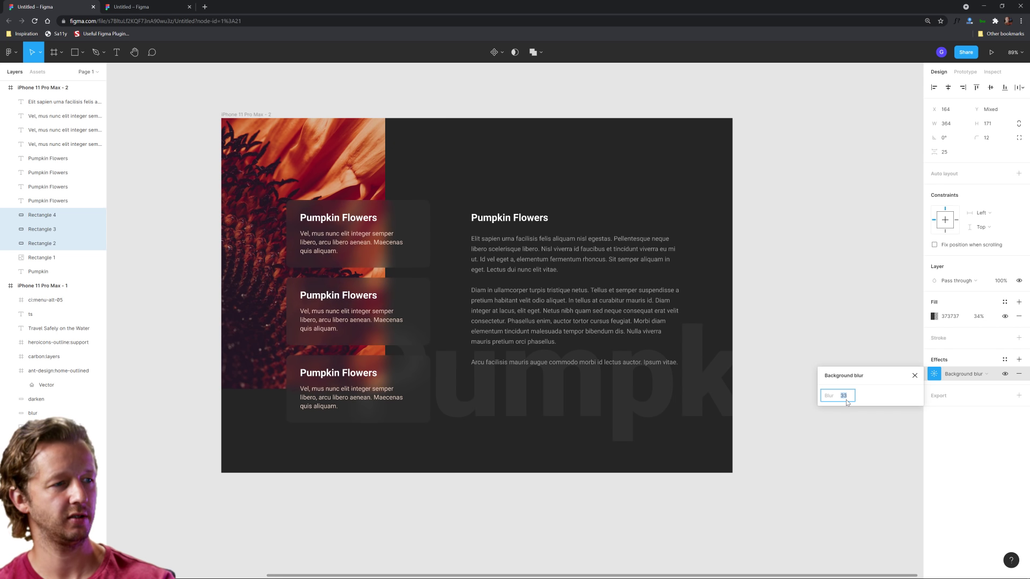
pyautogui.click(795, 452)
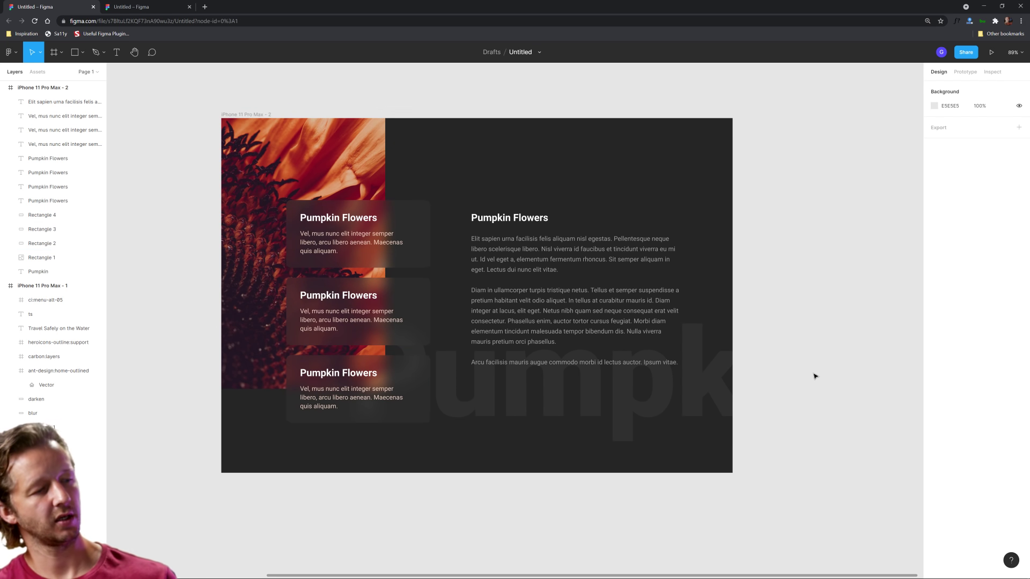
# Zoom out to both frames and select the big faded 'Pumpkin' text layer
pyautogui.scroll(3, 531, 364)
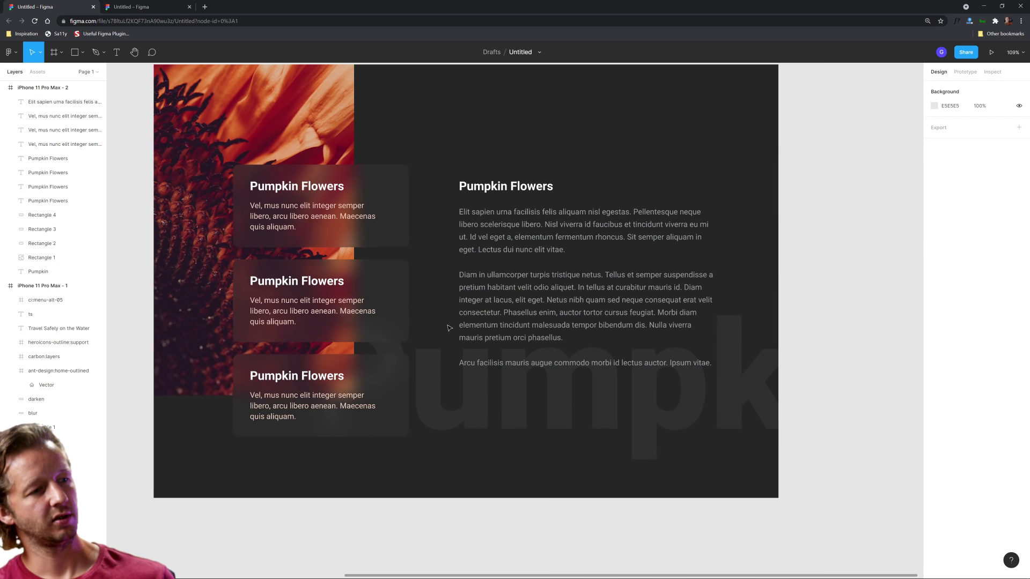
pyautogui.scroll(-5, 449, 328)
pyautogui.click(510, 352)
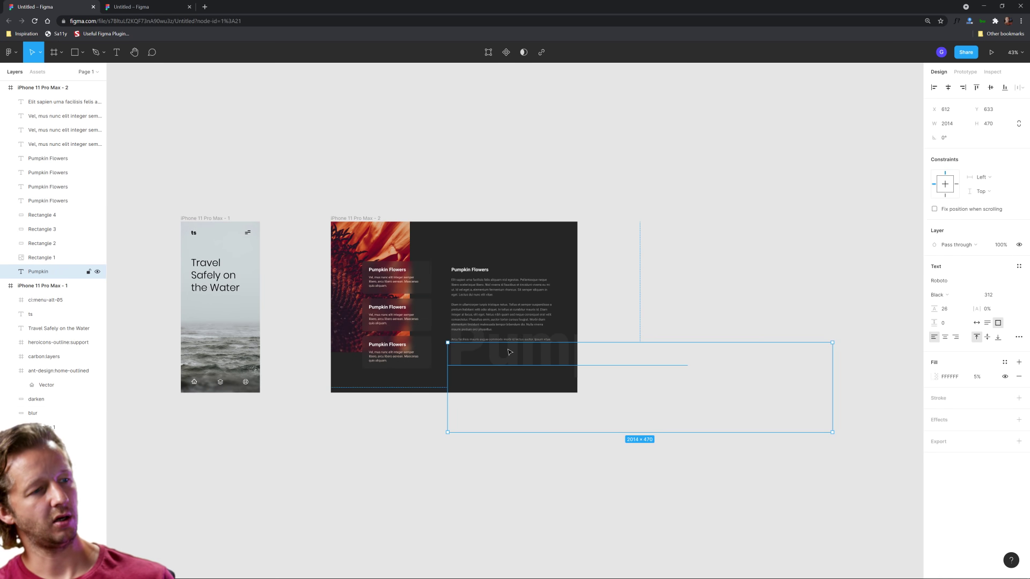